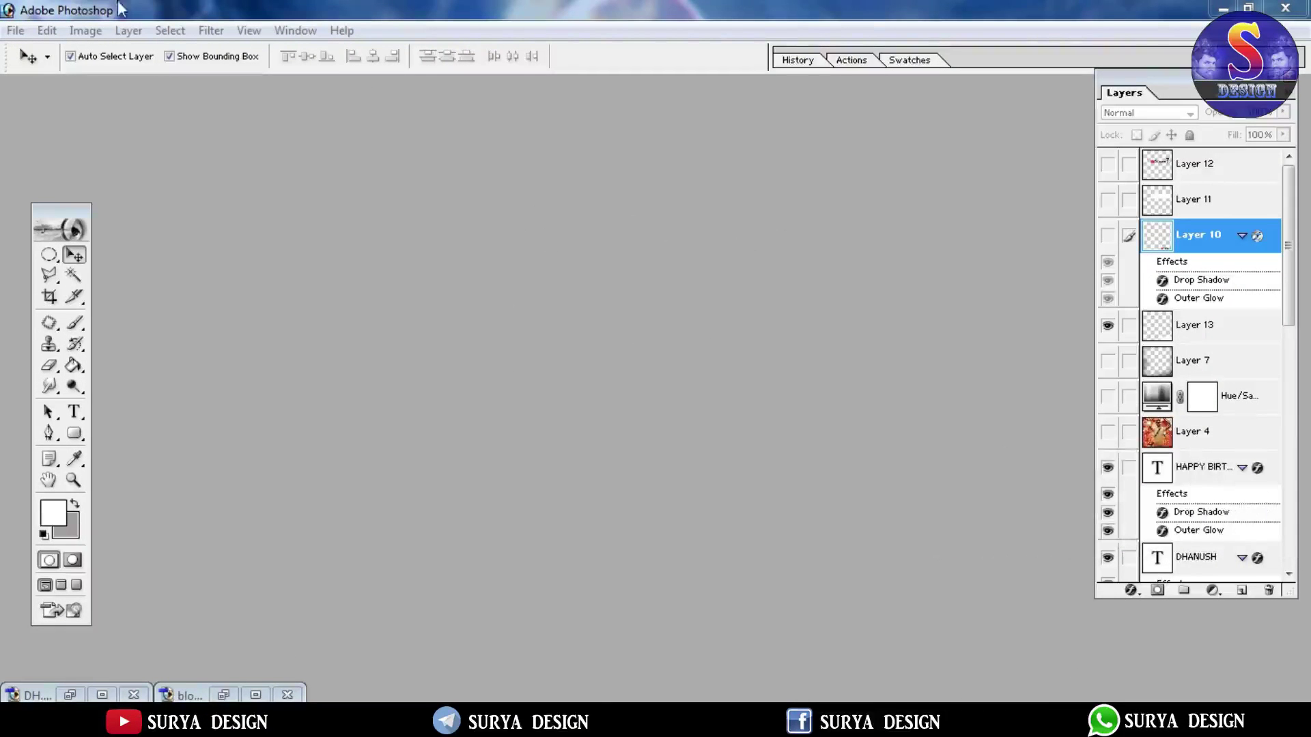
Step: Create a new 8-inch-wide, 300 ppi document and maximize its window
{"action": "left_click", "coordinate": [15, 30]}
{"action": "left_click", "coordinate": [31, 49]}
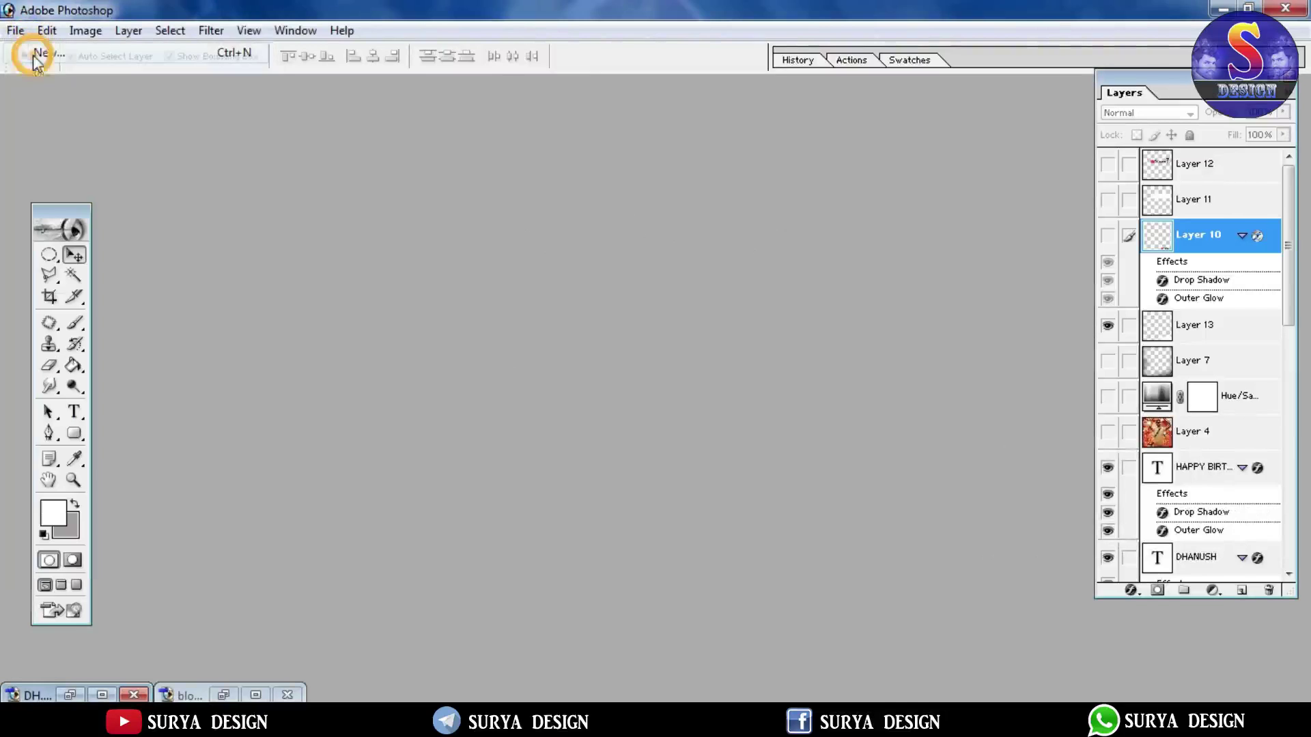
{"action": "left_click", "coordinate": [626, 315]}
{"action": "left_click", "coordinate": [618, 344]}
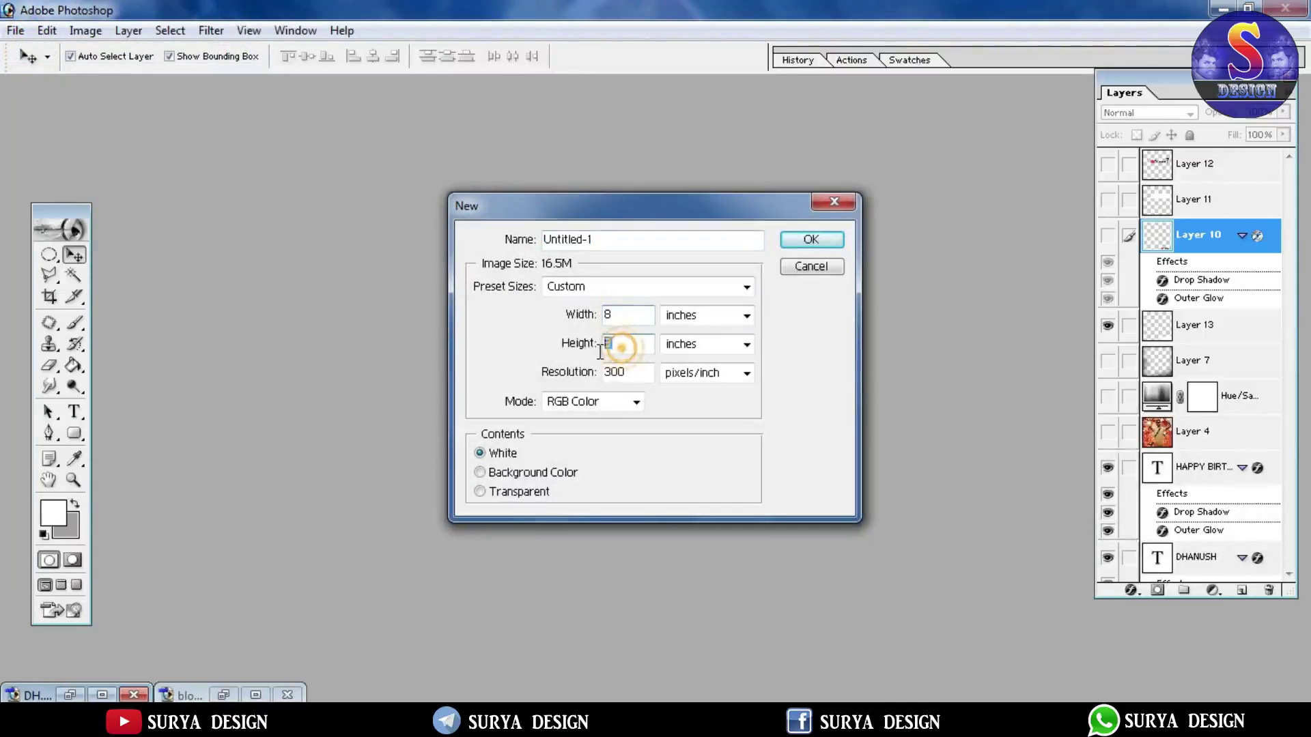
{"action": "left_click", "coordinate": [812, 240]}
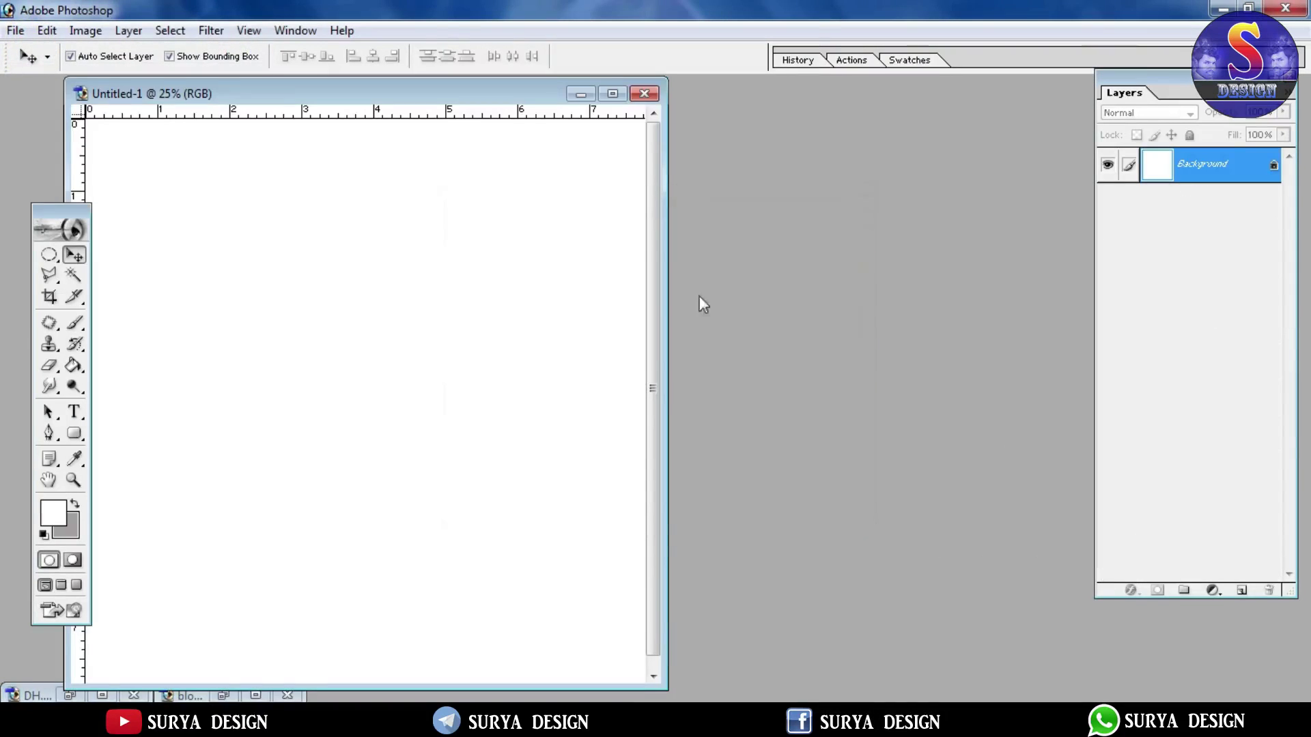
{"action": "left_click", "coordinate": [613, 94]}
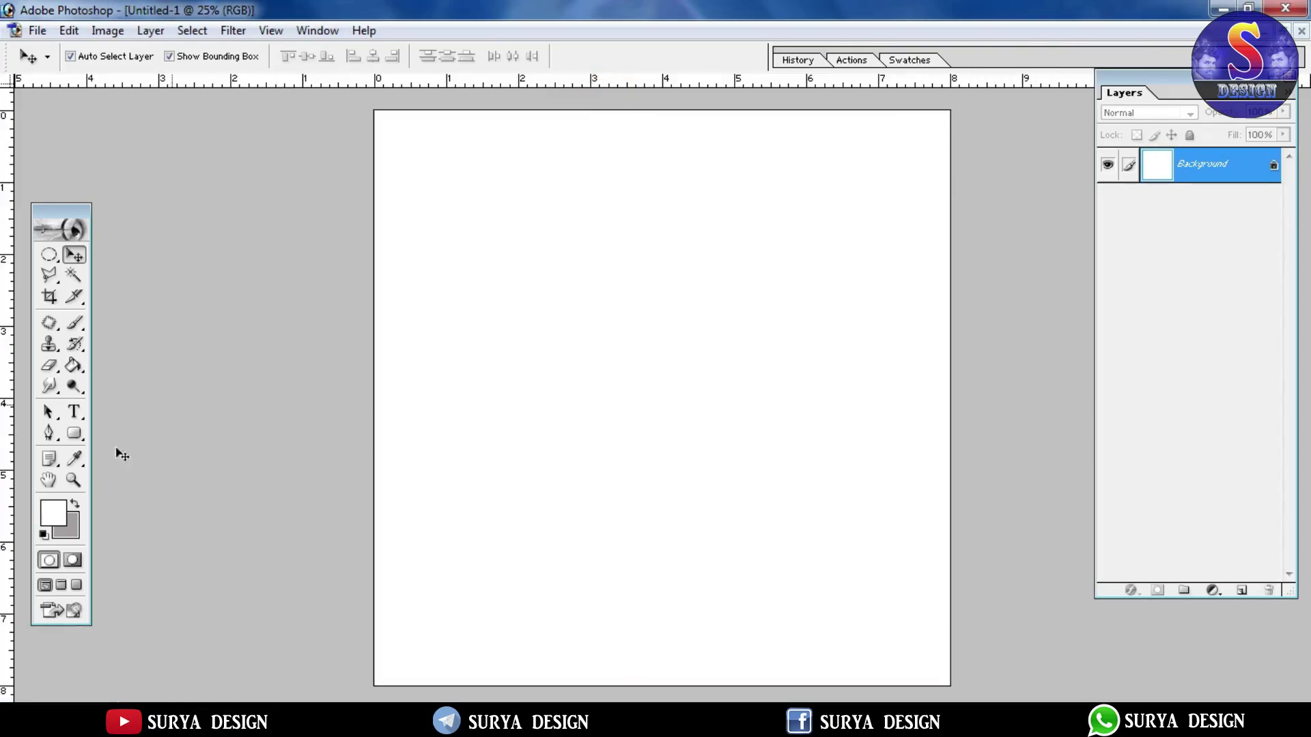
Step: Fill the whole canvas with dark grey 303030 using the Paint Bucket
{"action": "left_click", "coordinate": [74, 365]}
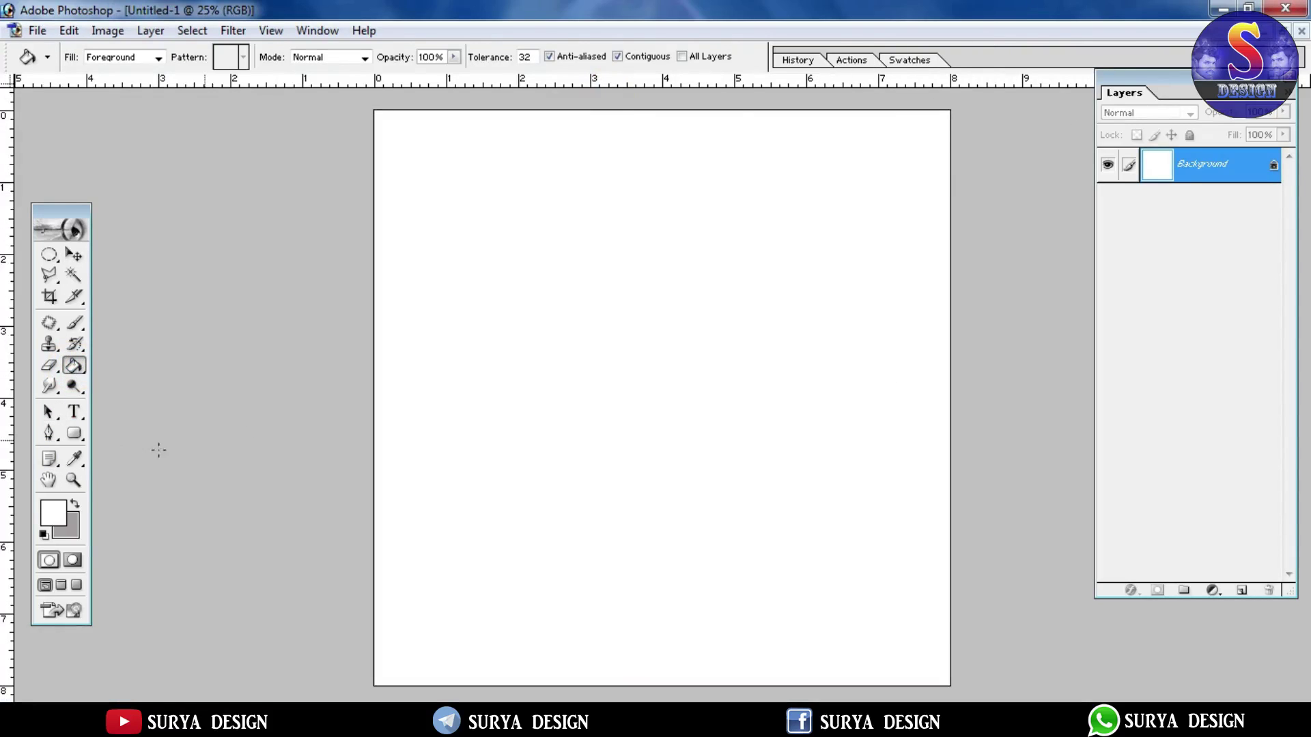
{"action": "left_click", "coordinate": [60, 518]}
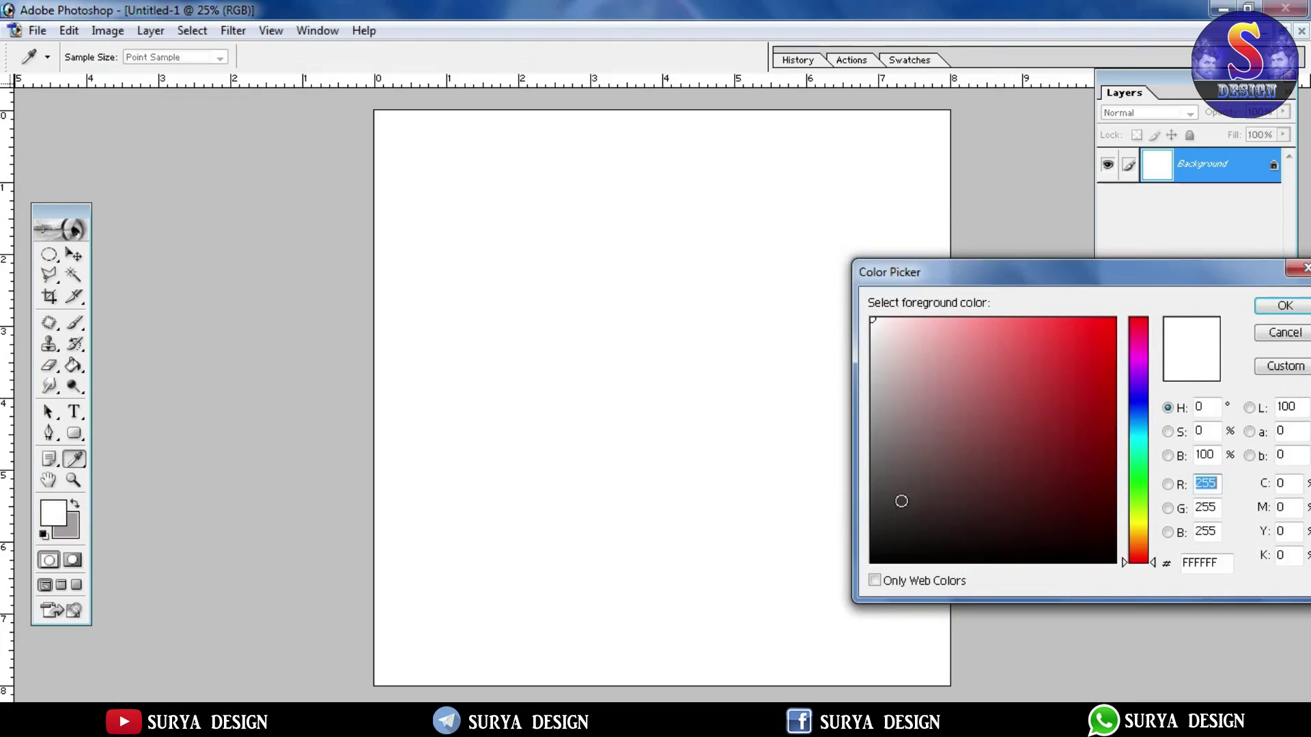
{"action": "left_click", "coordinate": [884, 508]}
{"action": "left_click_drag", "start_coordinate": [872, 524], "coordinate": [867, 516]}
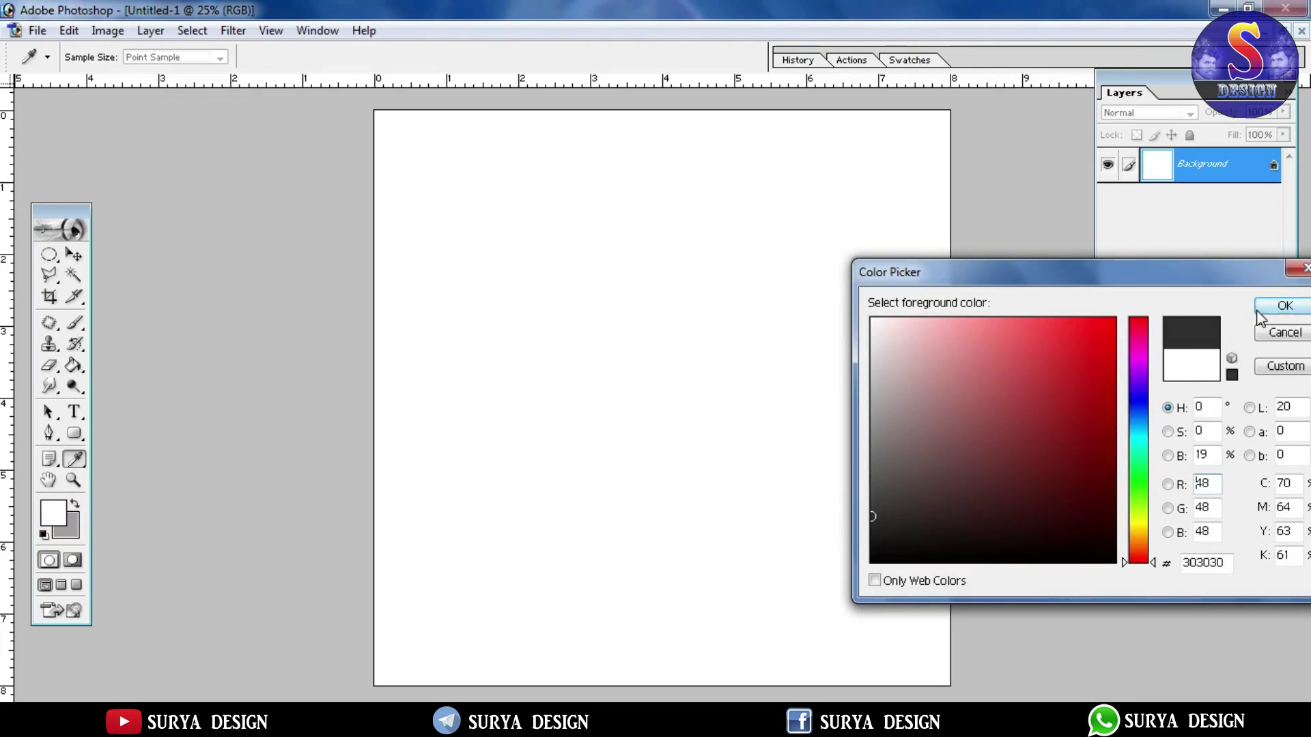
{"action": "left_click", "coordinate": [1284, 306]}
{"action": "left_click", "coordinate": [731, 211]}
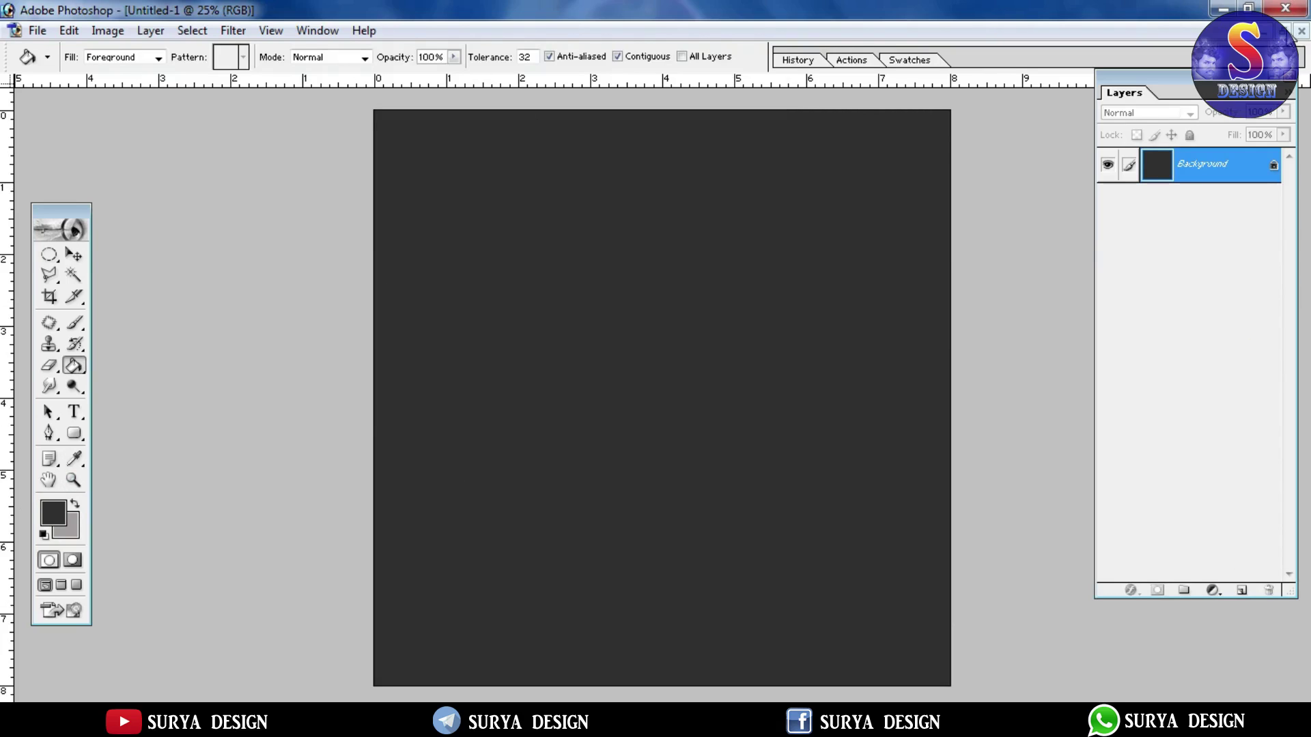
Step: Copy the DHANUSH portrait layer from DH.psd into the Untitled-1 poster
{"action": "left_click", "coordinate": [1284, 30]}
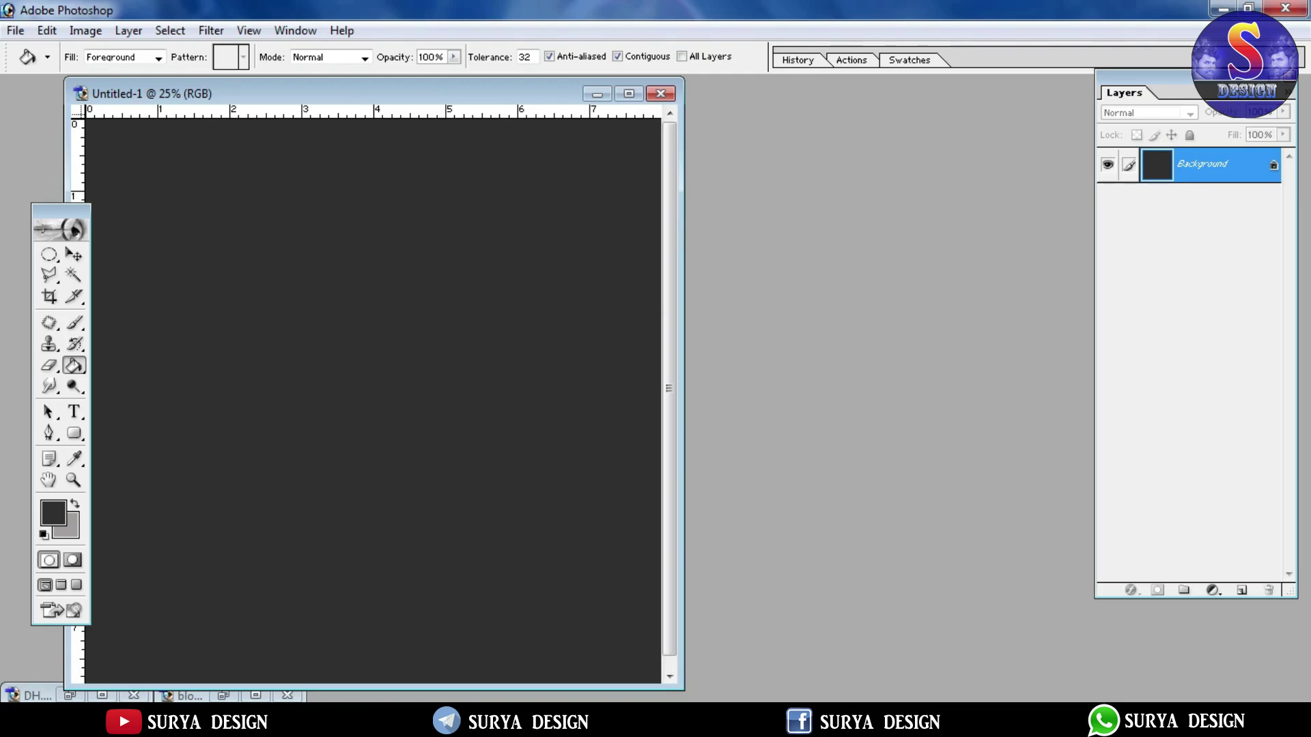
{"action": "left_click", "coordinate": [69, 696]}
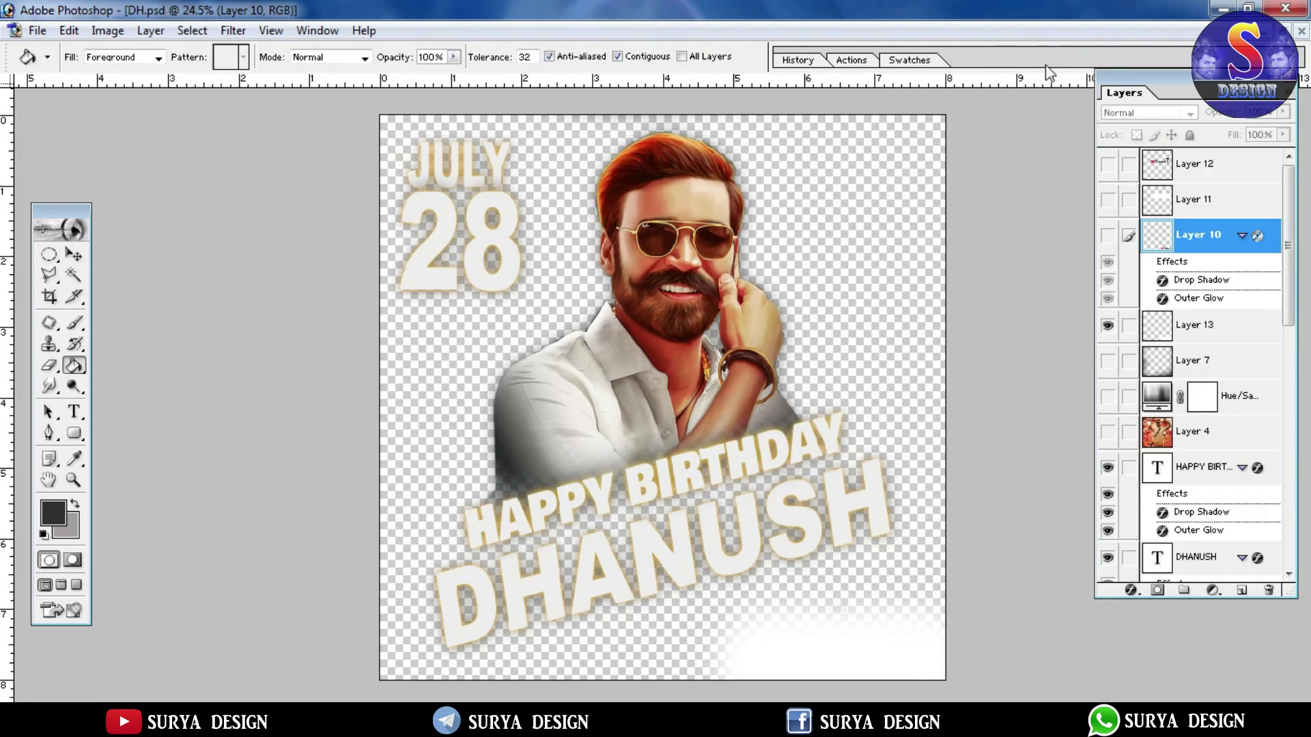
{"action": "left_click", "coordinate": [1285, 30]}
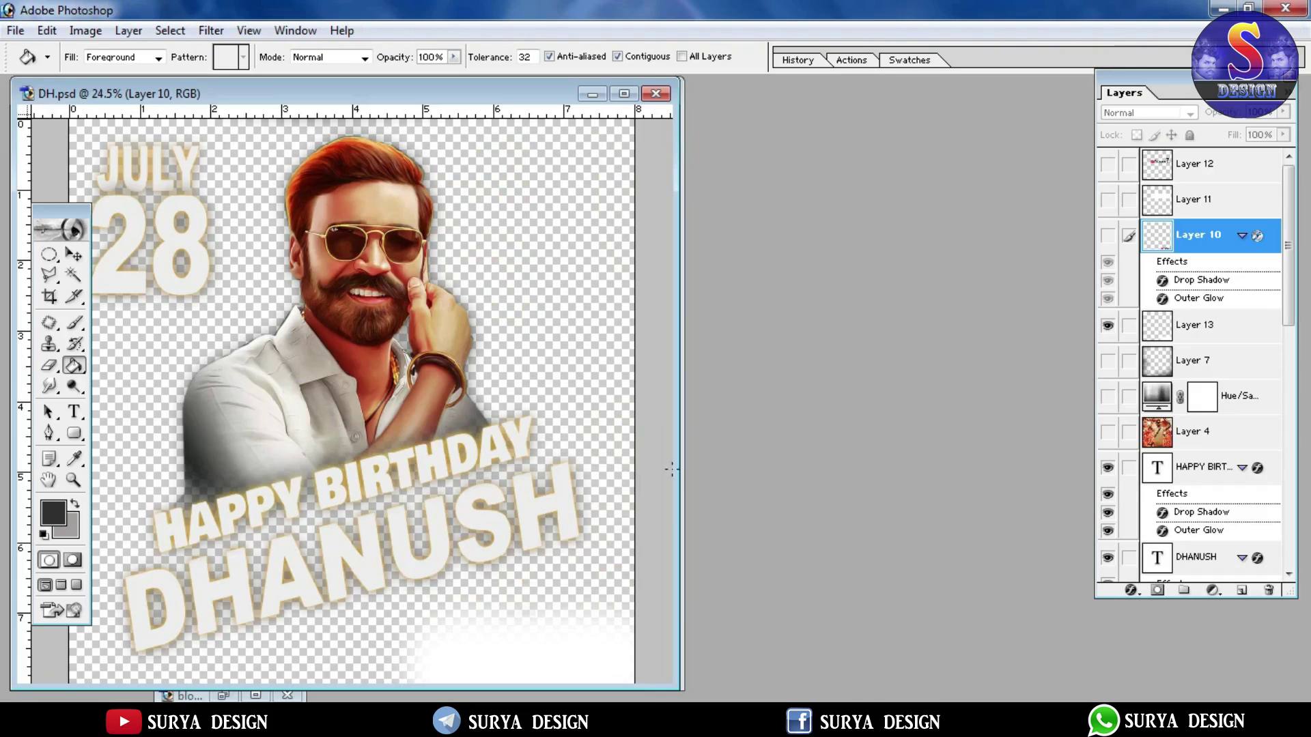
{"action": "left_click", "coordinate": [74, 255]}
{"action": "left_click_drag", "start_coordinate": [241, 94], "coordinate": [786, 158]}
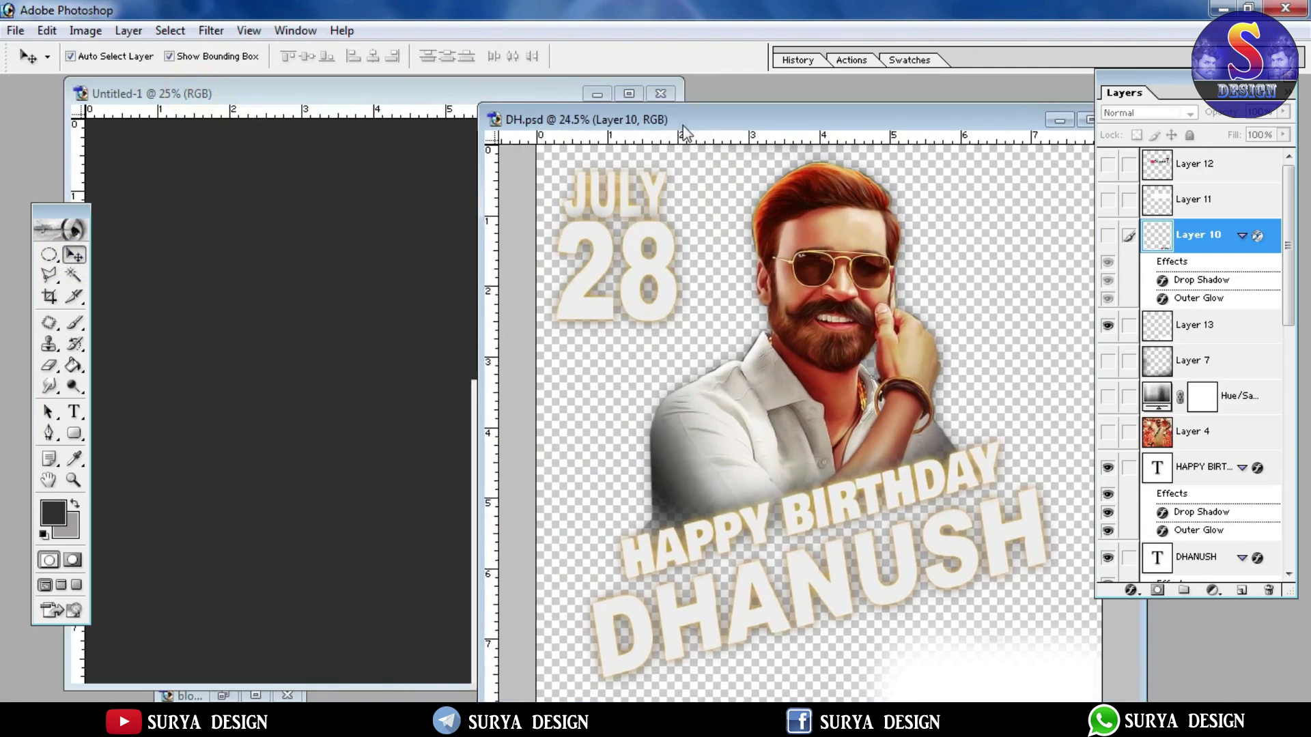
{"action": "mouse_move", "coordinate": [859, 312]}
{"action": "left_mouse_down"}
{"action": "mouse_move", "coordinate": [451, 355]}
{"action": "mouse_move", "coordinate": [435, 341]}
{"action": "left_mouse_up"}
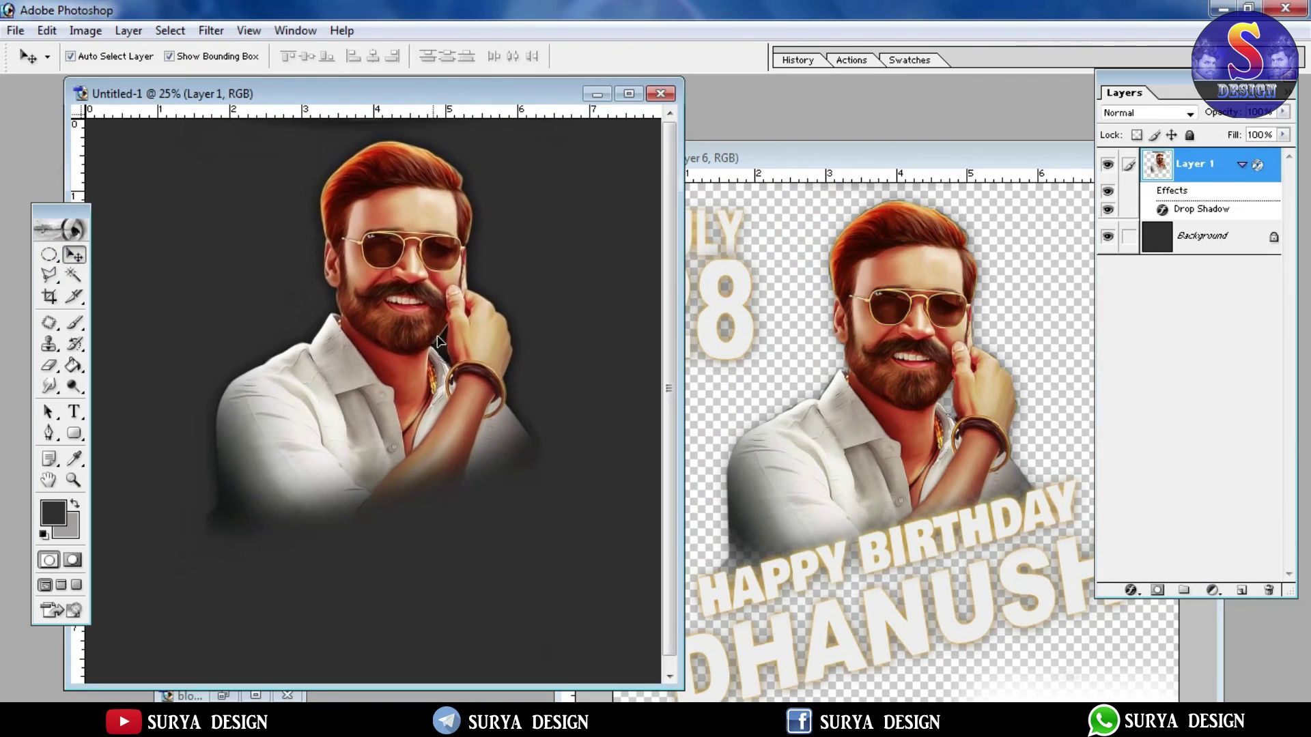
Step: Bring the linked JULY 28 and HAPPY BIRTHDAY DHANUSH text layers in and shift them up-left
{"action": "left_click", "coordinate": [885, 543]}
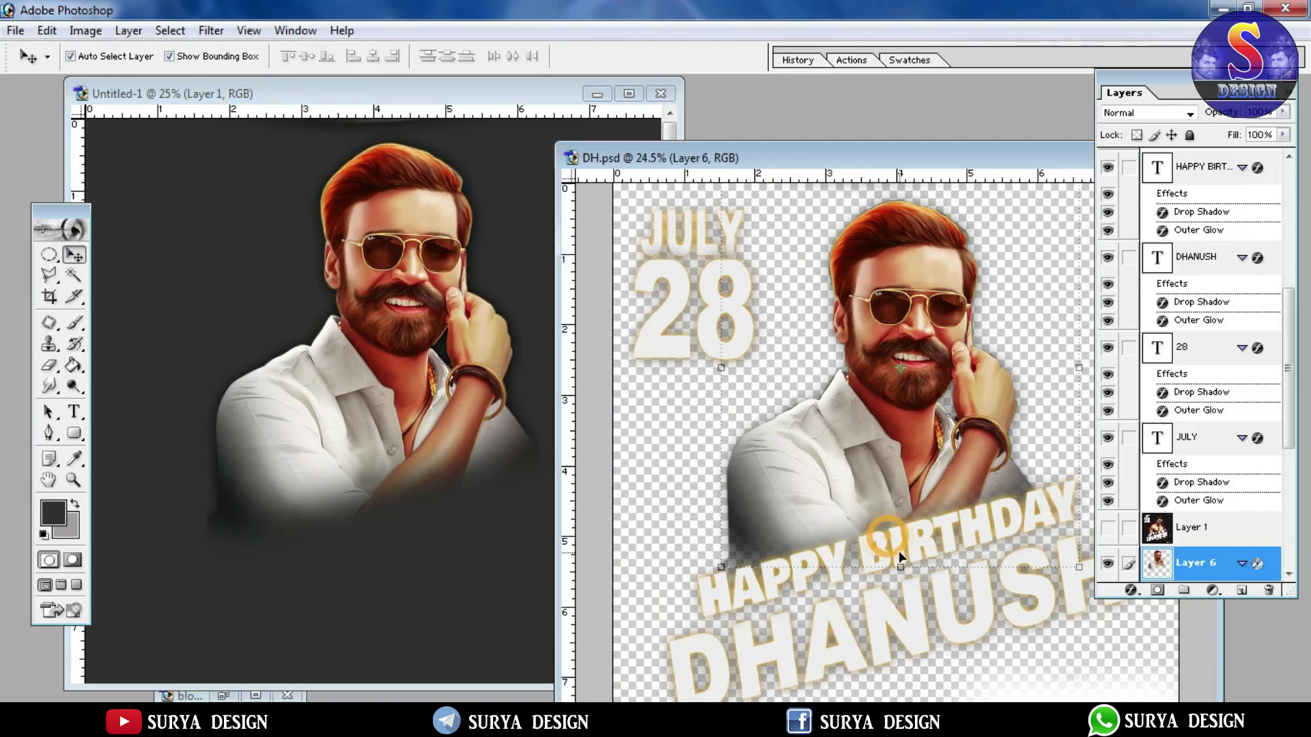
{"action": "left_click", "coordinate": [911, 538]}
{"action": "left_click_drag", "start_coordinate": [911, 538], "coordinate": [477, 509]}
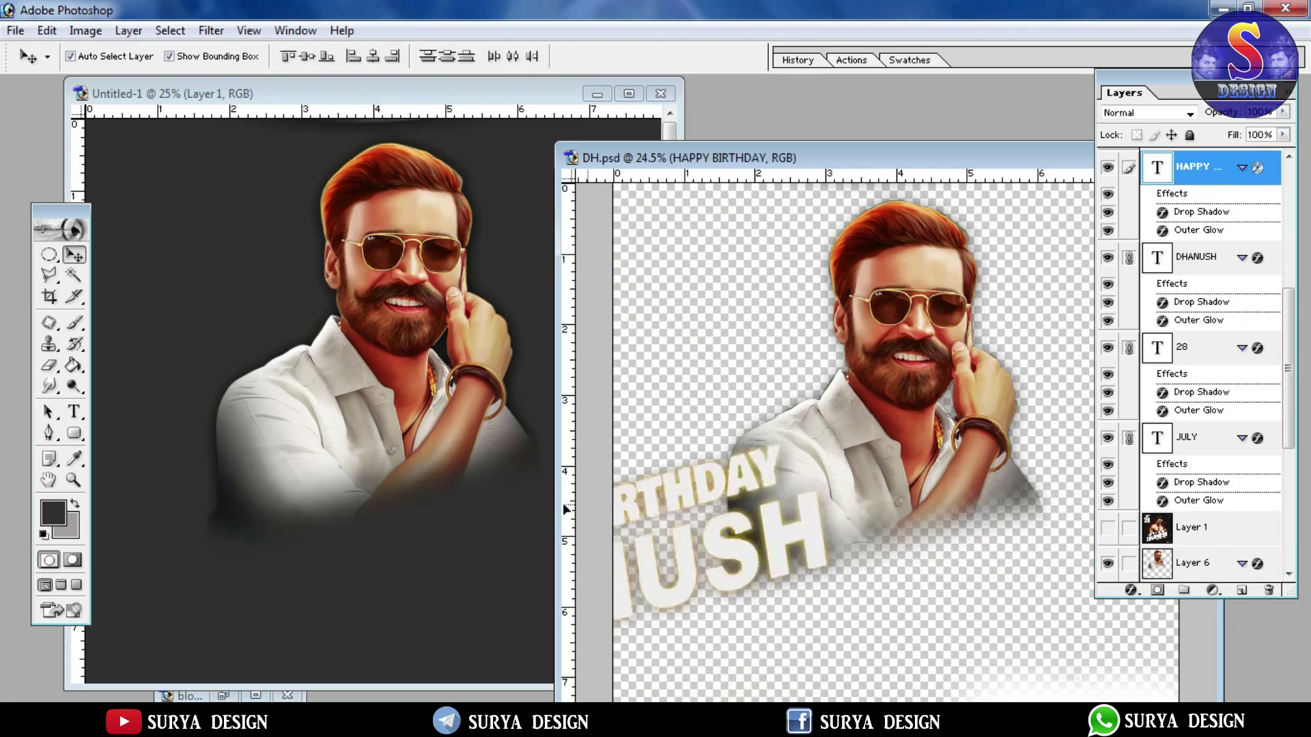
{"action": "left_click", "coordinate": [627, 94]}
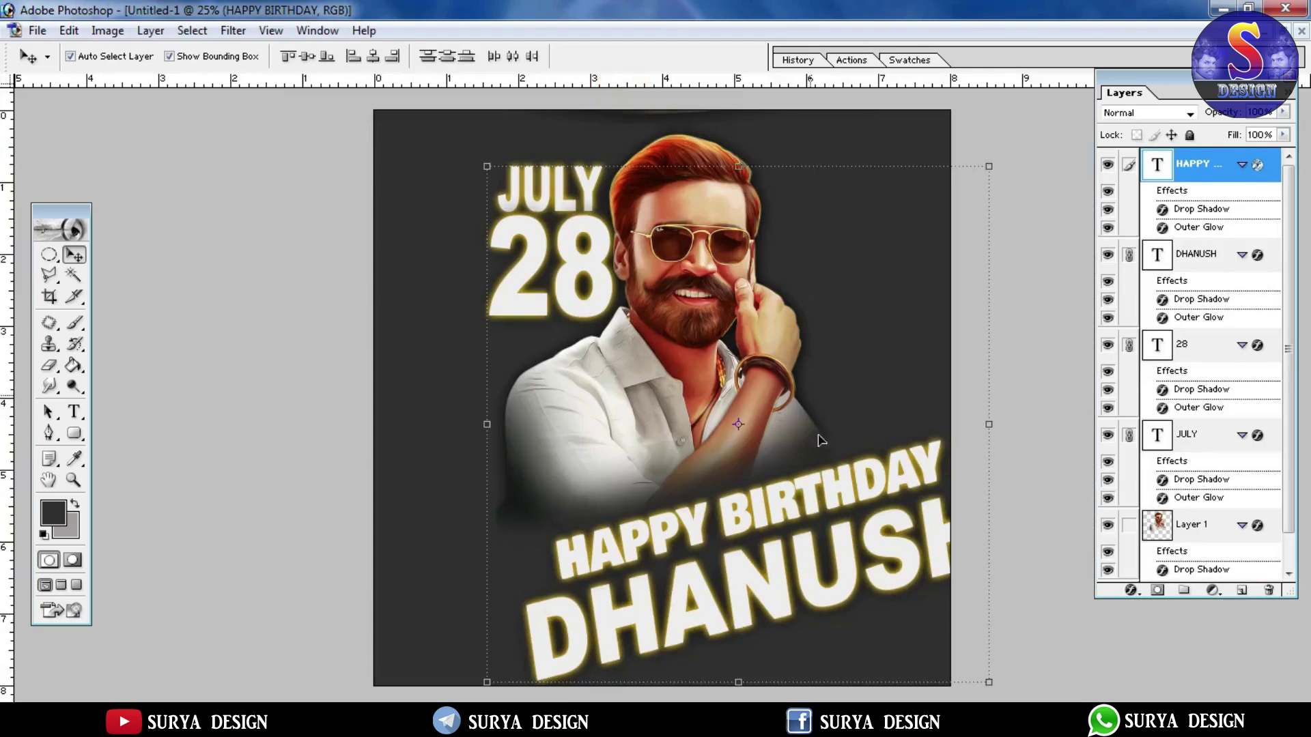
{"action": "left_click_drag", "start_coordinate": [833, 488], "coordinate": [750, 468]}
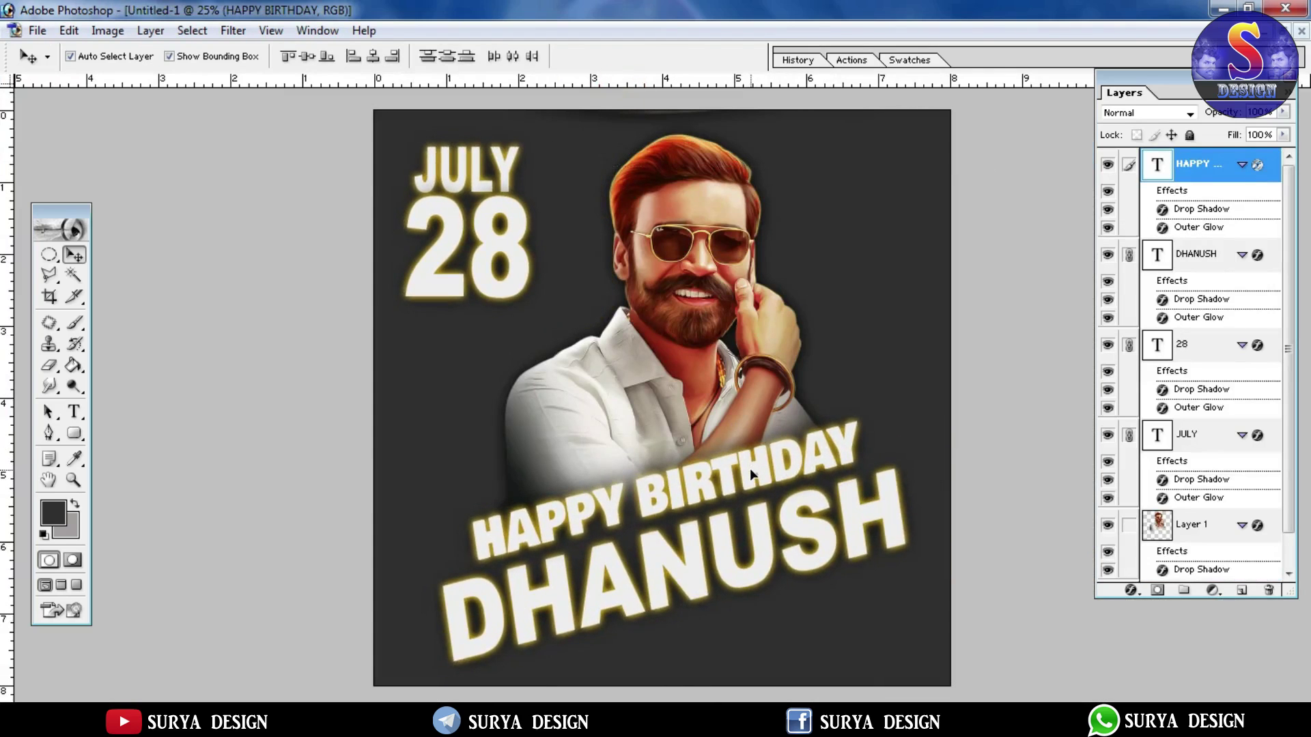
Step: Nudge the portrait layer slightly left and down
{"action": "key", "text": "ctrl+t"}
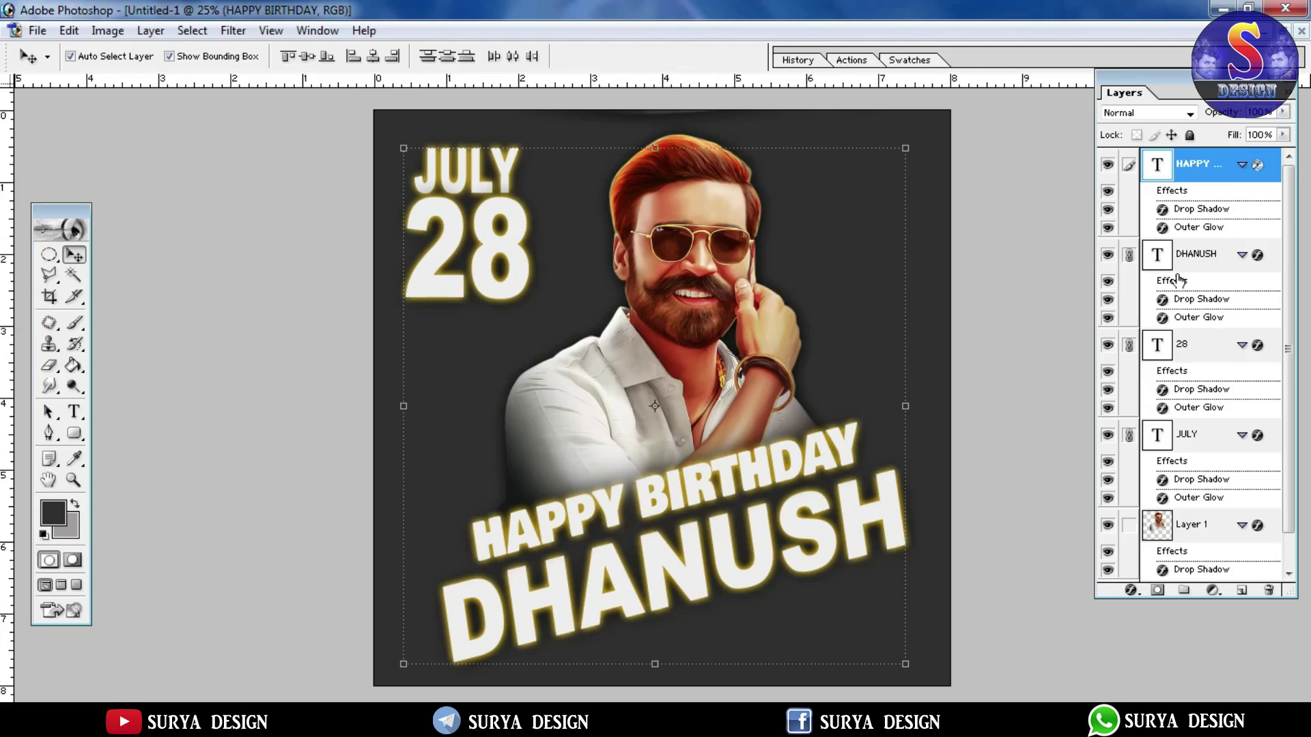
{"action": "left_click", "coordinate": [1219, 524]}
{"action": "left_click_drag", "start_coordinate": [836, 352], "coordinate": [829, 360]}
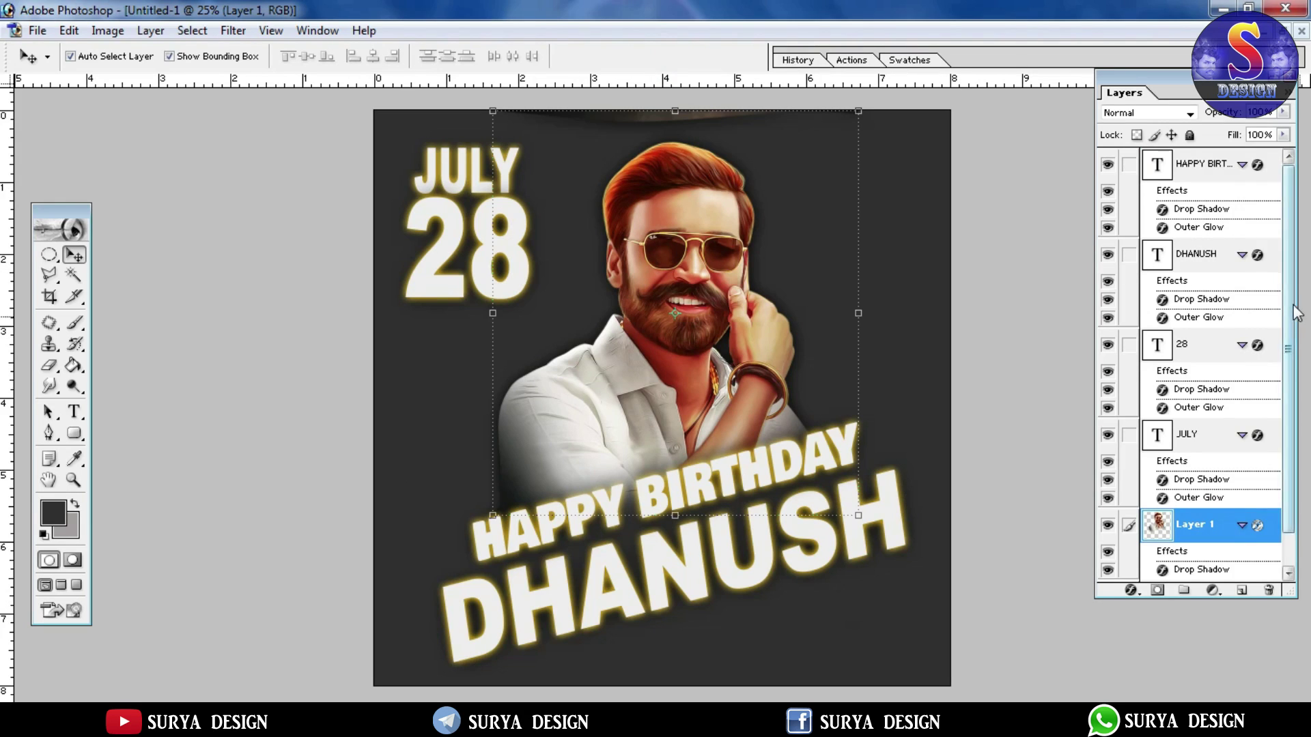
Step: Add a new empty Layer 2 just above the dark grey Background
{"action": "left_click_drag", "start_coordinate": [1288, 314], "coordinate": [1288, 345]}
{"action": "left_click", "coordinate": [1142, 560]}
{"action": "left_click", "coordinate": [1241, 591]}
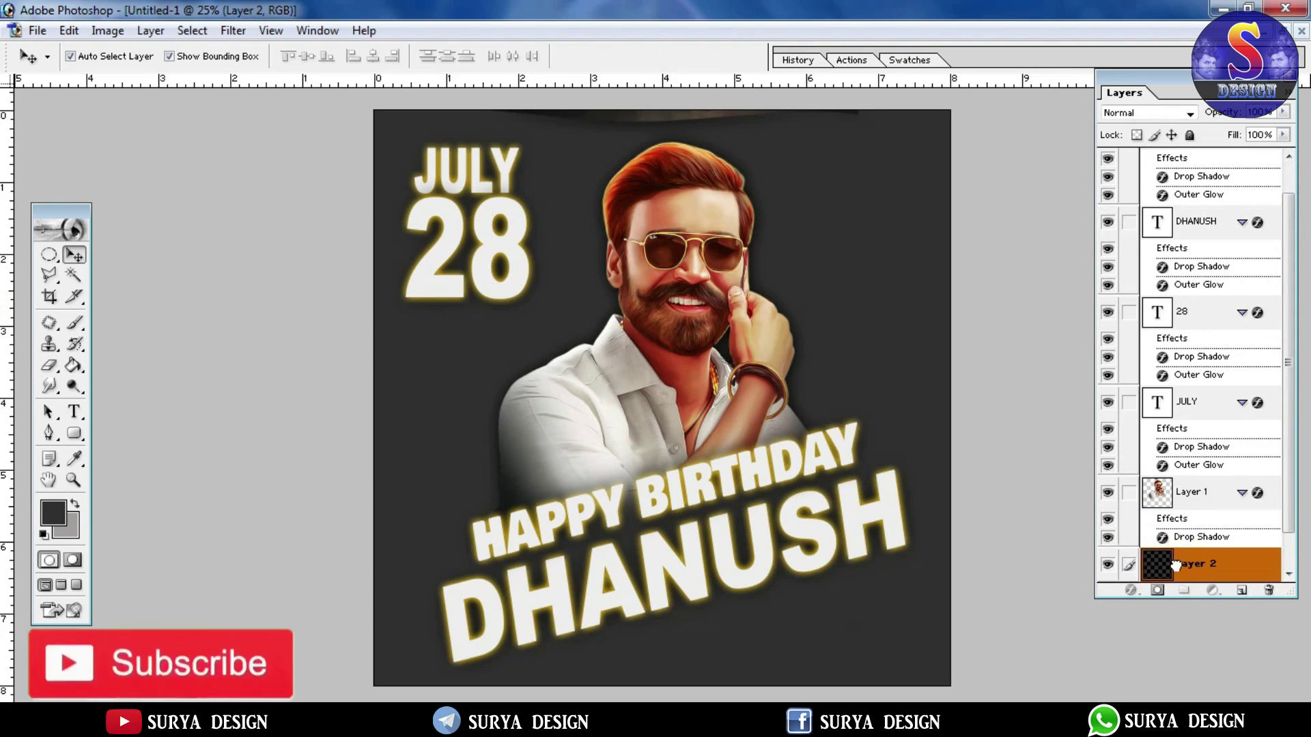
{"action": "key", "text": "F7"}
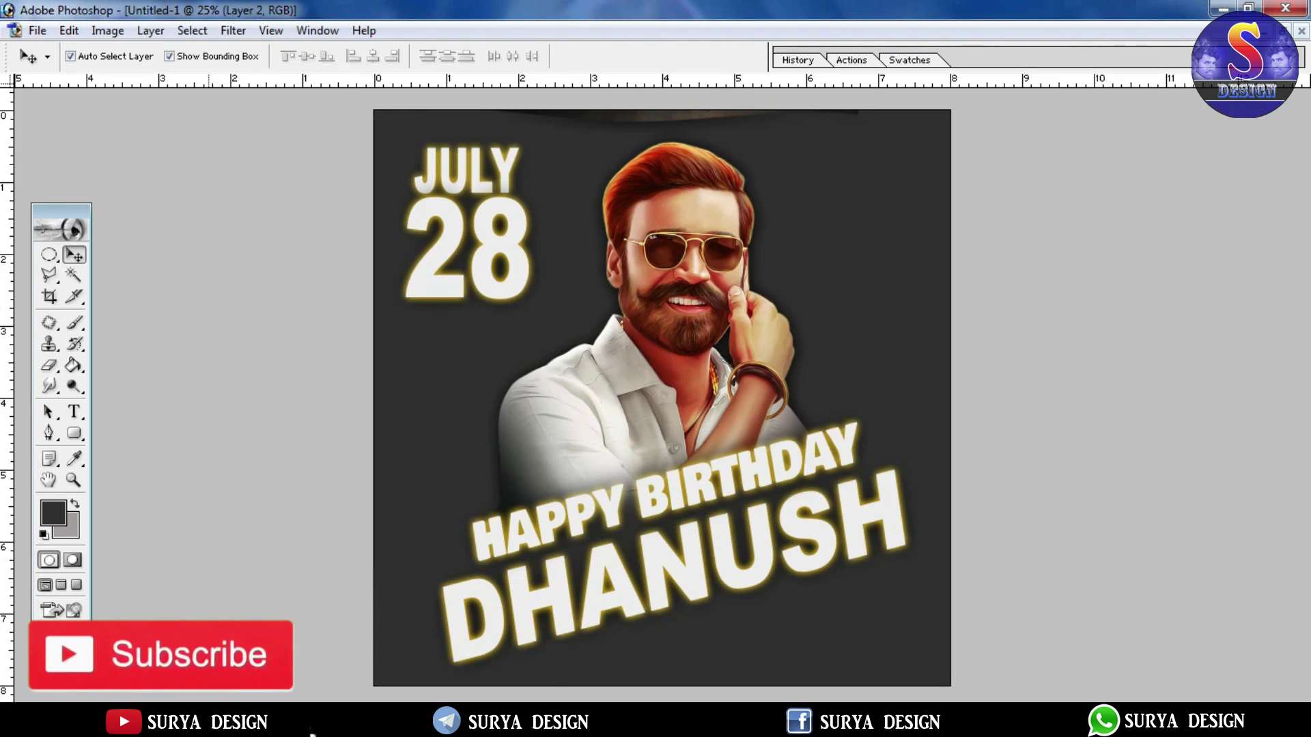
{"action": "key", "text": "F7"}
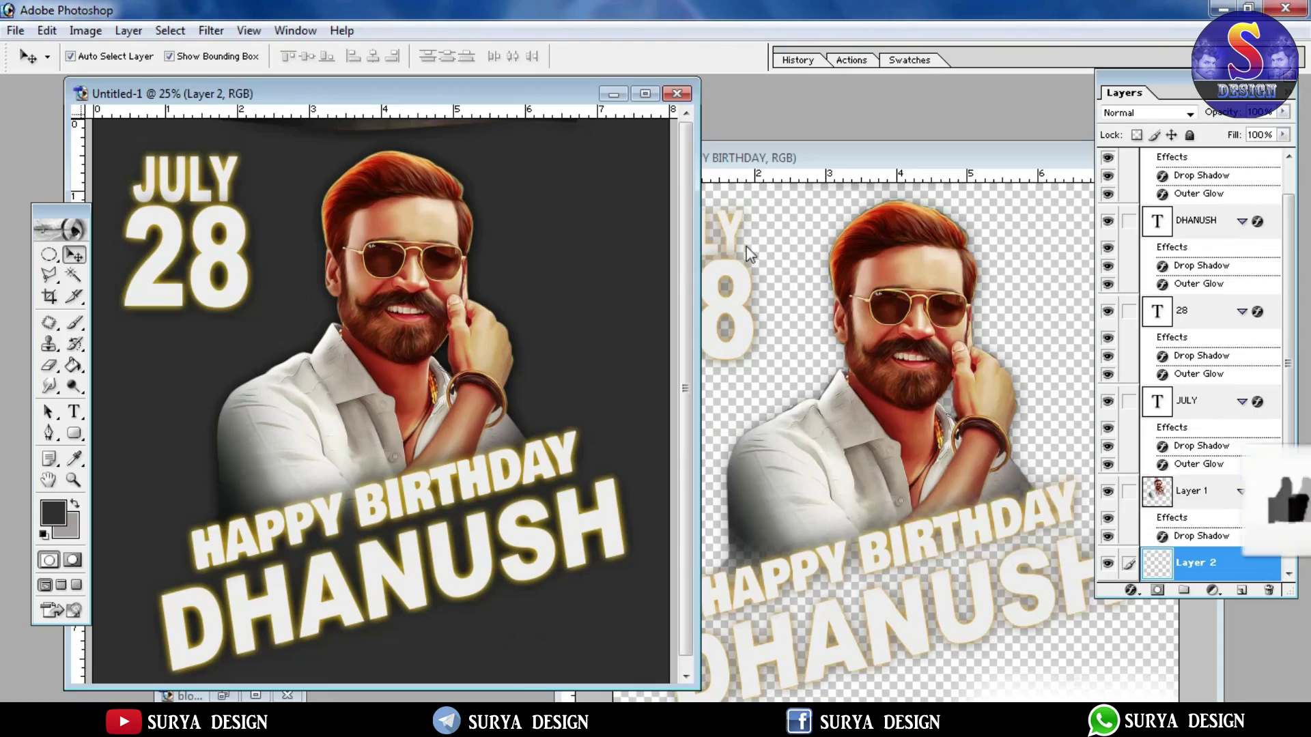
Step: Copy the red blood splatter image onto the poster as a new layer
{"action": "left_click", "coordinate": [1289, 30]}
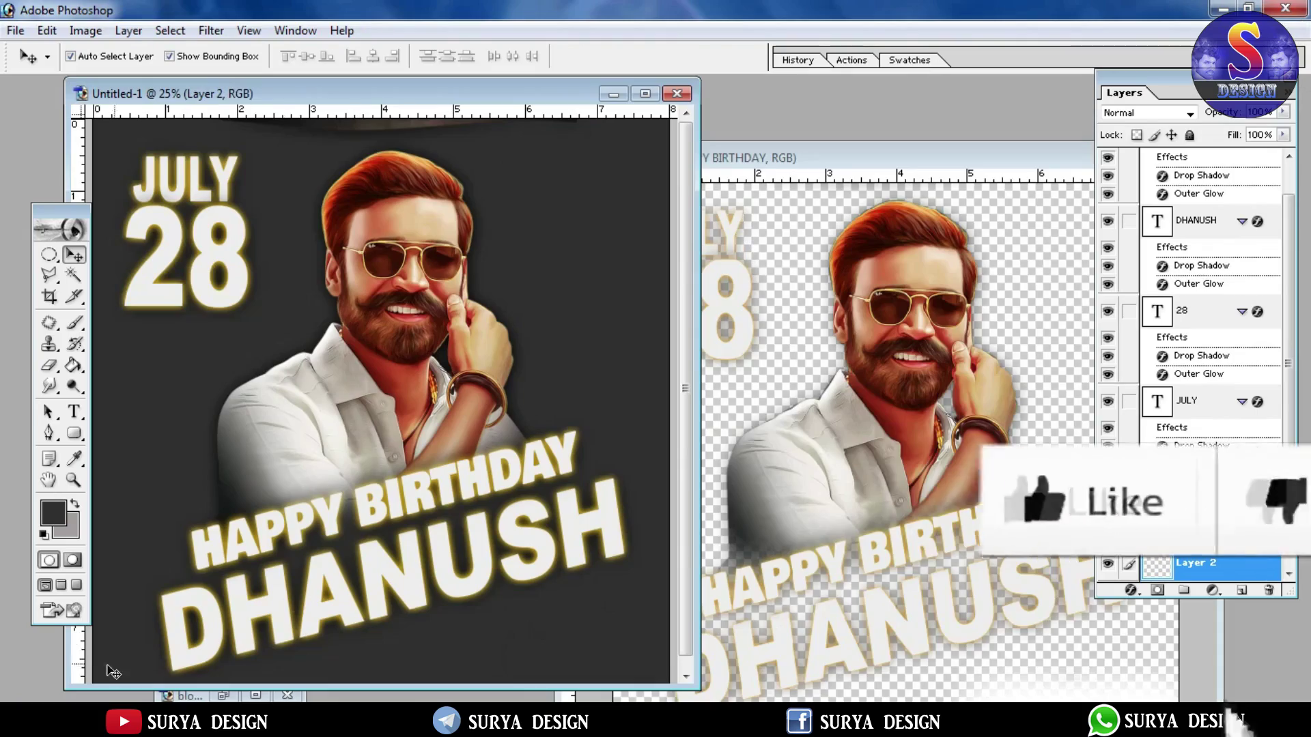
{"action": "left_click", "coordinate": [223, 695]}
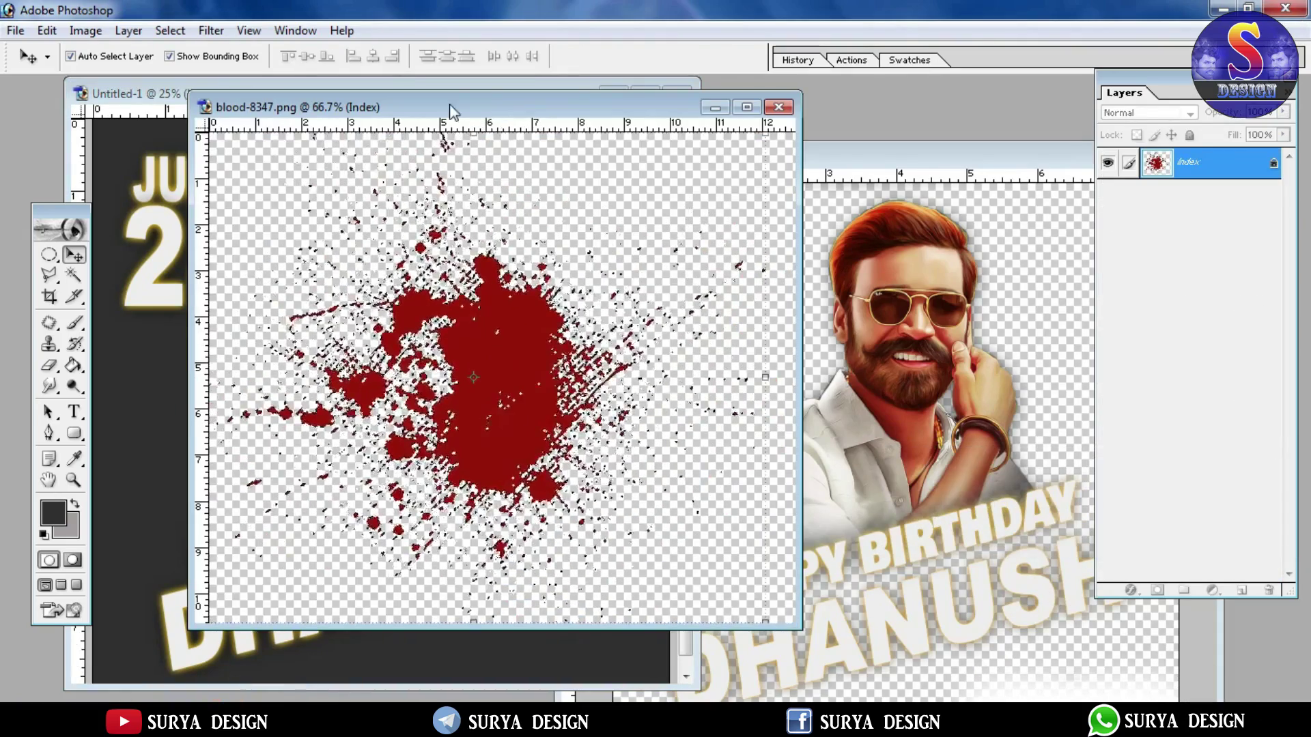
{"action": "mouse_move", "coordinate": [595, 103]}
{"action": "left_mouse_down"}
{"action": "mouse_move", "coordinate": [899, 109]}
{"action": "mouse_move", "coordinate": [1133, 92]}
{"action": "left_mouse_up"}
{"action": "left_click_drag", "start_coordinate": [990, 355], "coordinate": [567, 163]}
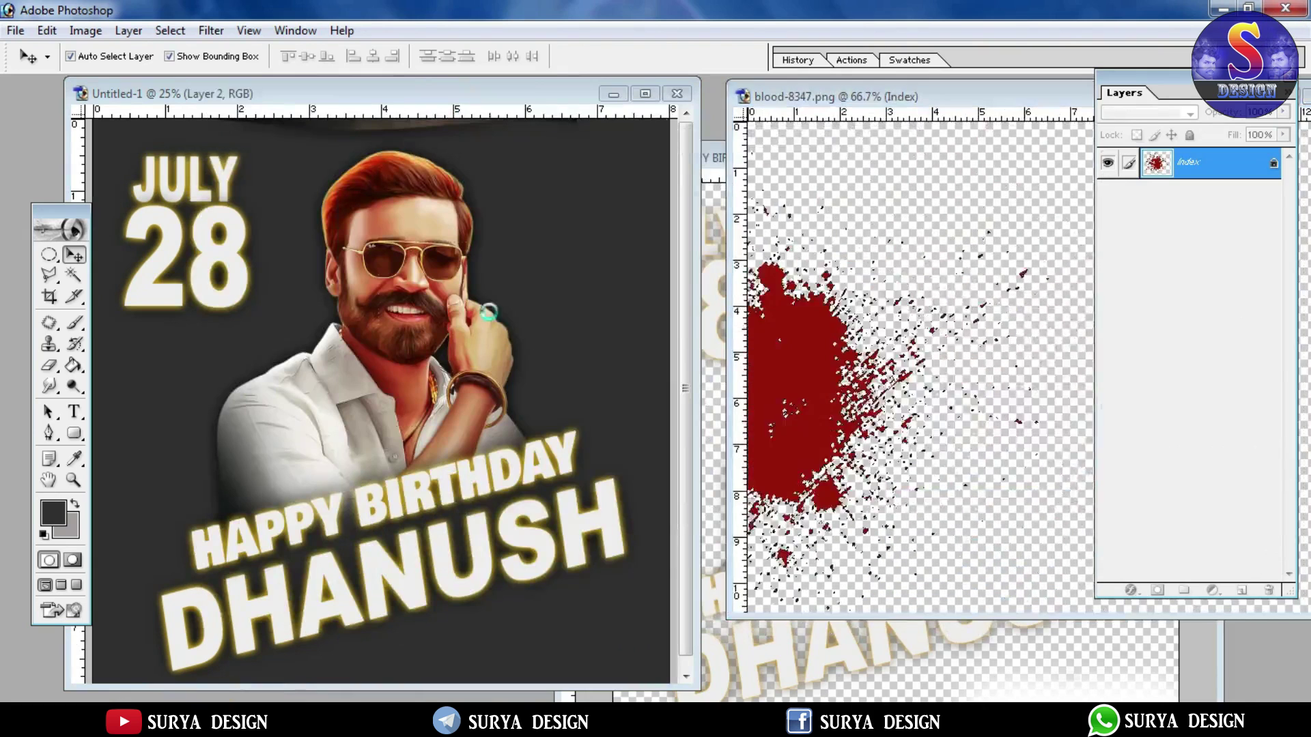
{"action": "left_click", "coordinate": [645, 94]}
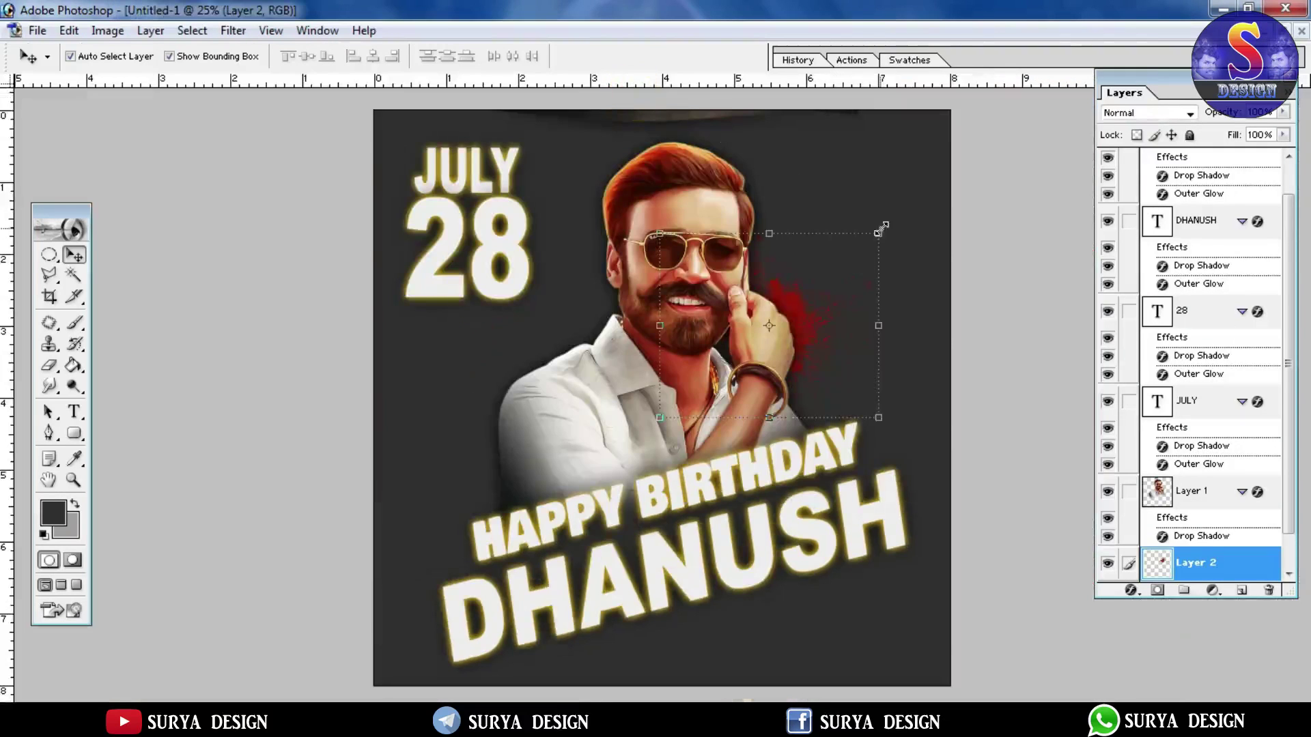
Step: Scale the splatter proportionally to 360% and spread it behind the portrait
{"action": "left_click_drag", "start_coordinate": [877, 234], "coordinate": [1017, 14]}
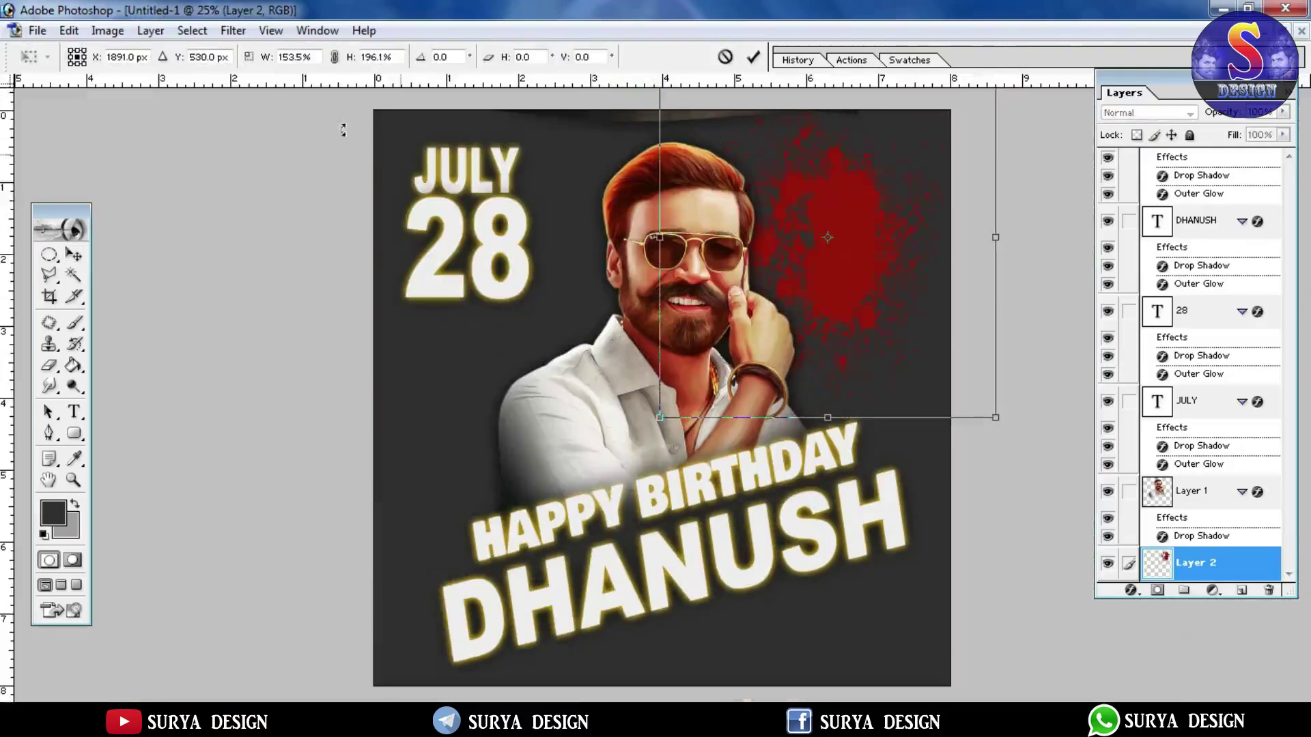
{"action": "left_click", "coordinate": [334, 57]}
{"action": "left_click_drag", "start_coordinate": [922, 191], "coordinate": [810, 267]}
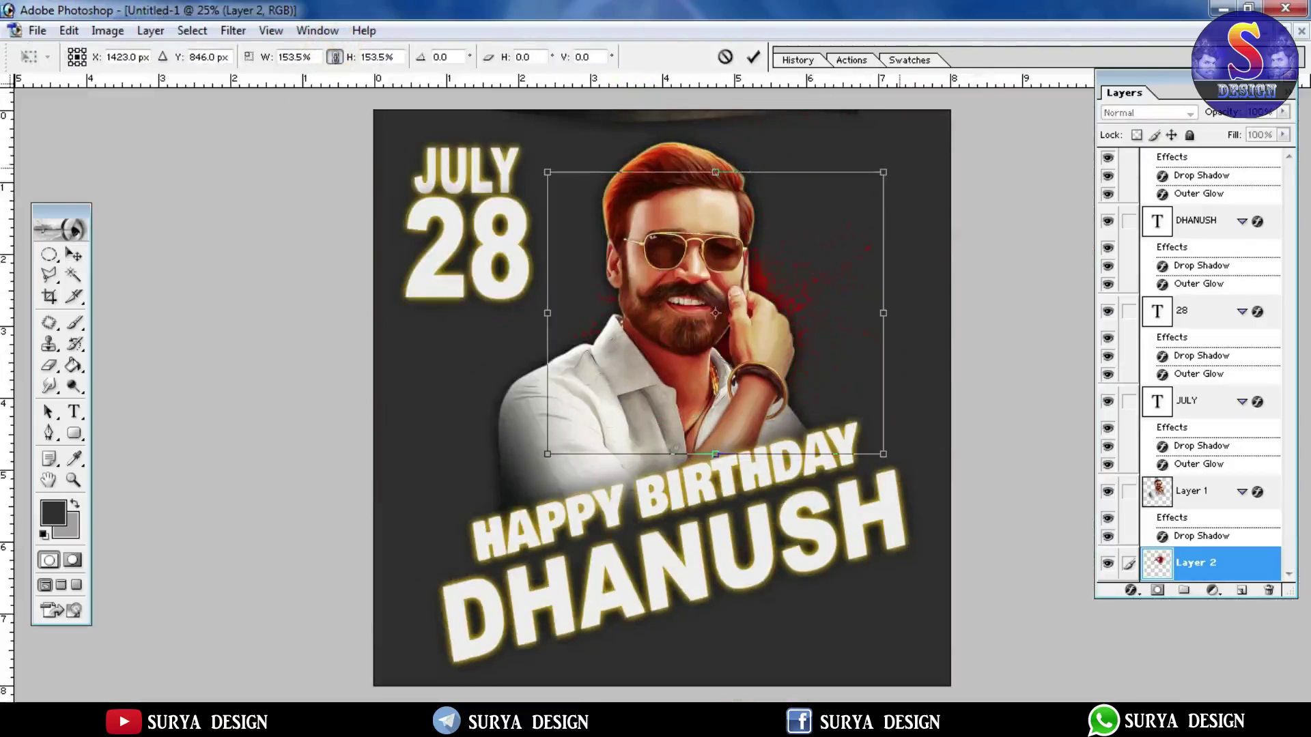
{"action": "left_click_drag", "start_coordinate": [884, 172], "coordinate": [1057, 27]}
{"action": "left_click_drag", "start_coordinate": [922, 196], "coordinate": [725, 343]}
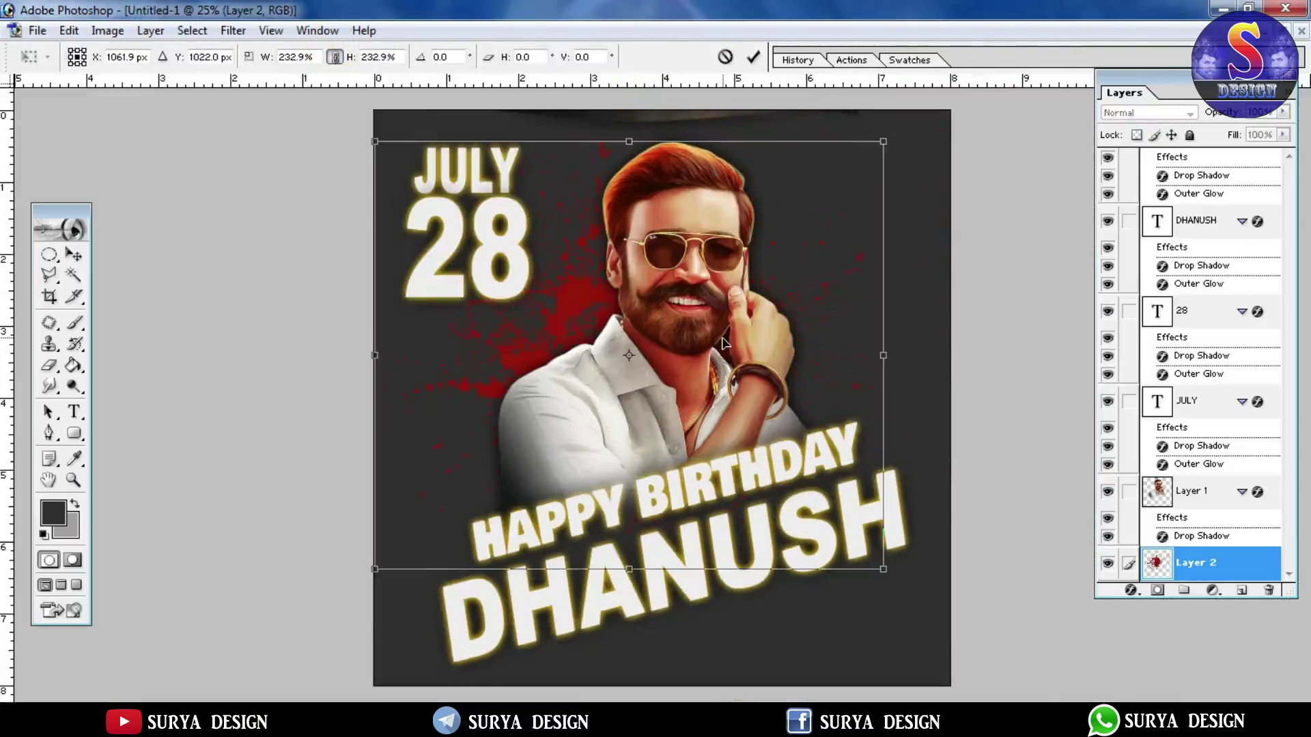
{"action": "left_click_drag", "start_coordinate": [880, 139], "coordinate": [1050, 7]}
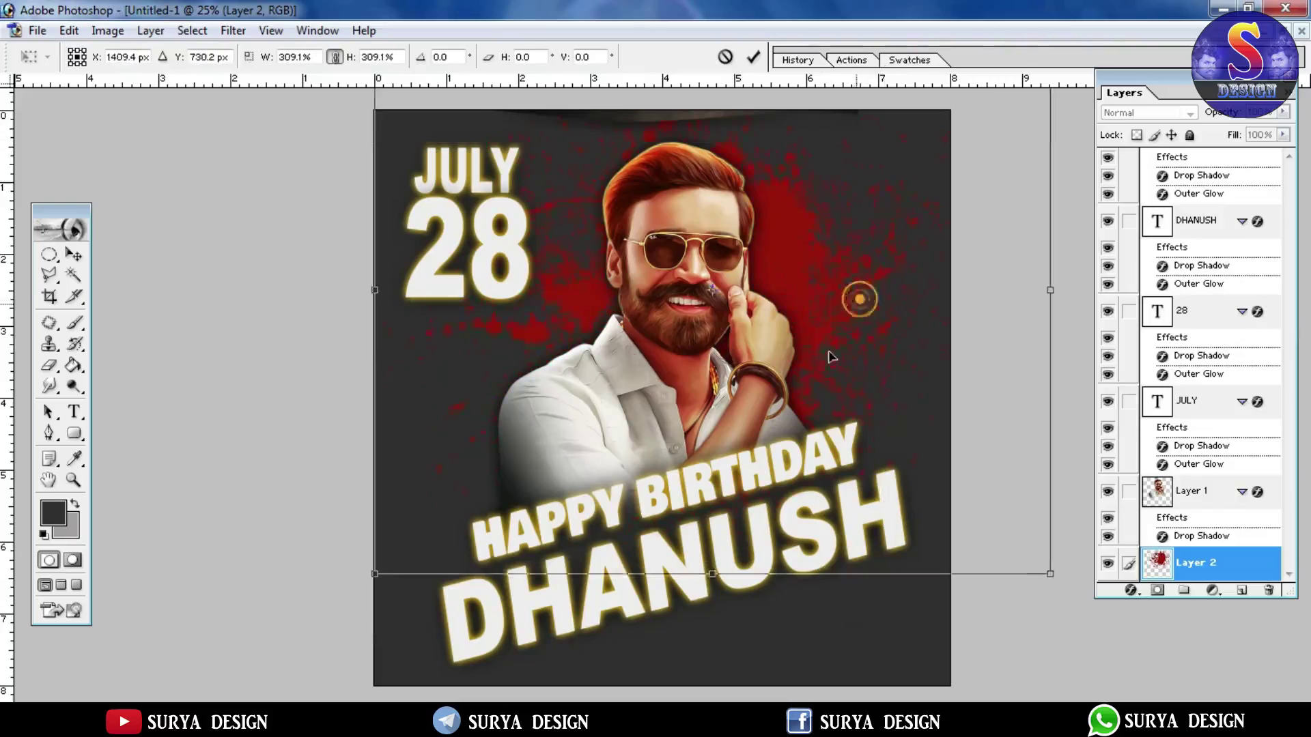
{"action": "left_click_drag", "start_coordinate": [854, 297], "coordinate": [789, 392]}
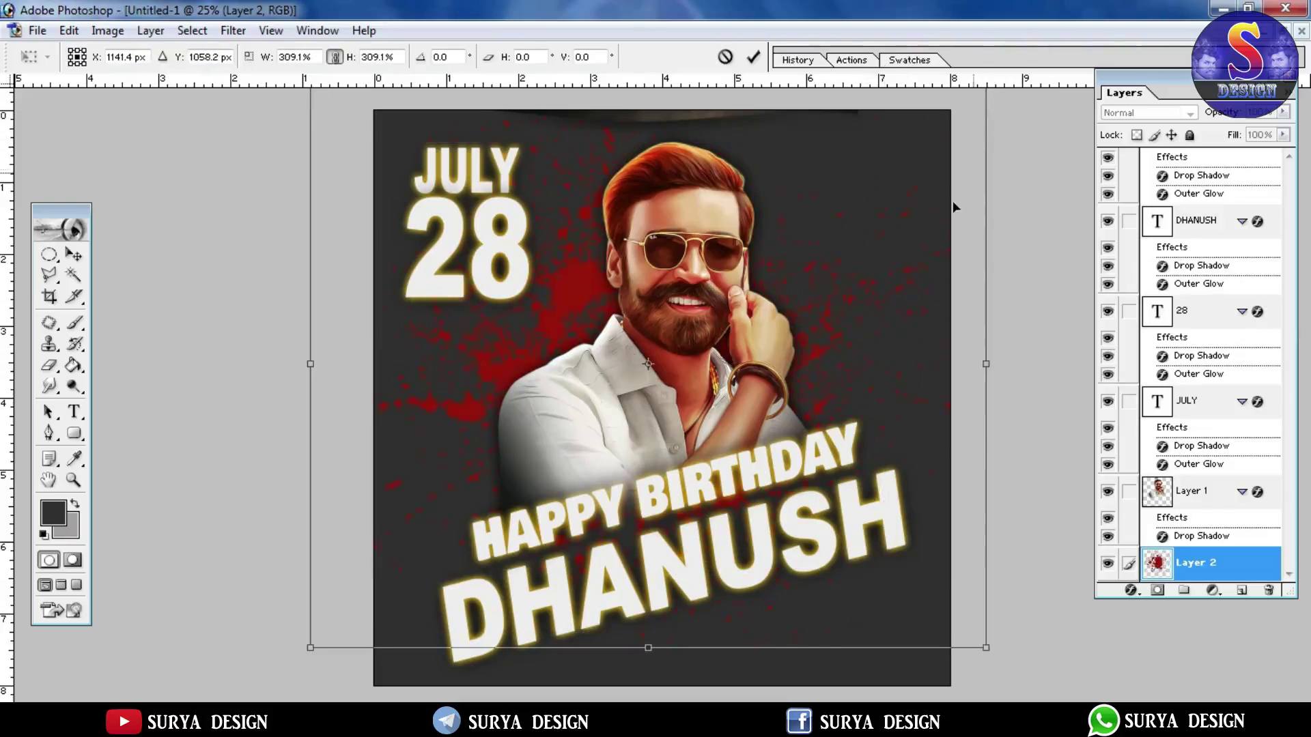
{"action": "left_click_drag", "start_coordinate": [879, 236], "coordinate": [868, 260]}
{"action": "left_click_drag", "start_coordinate": [900, 212], "coordinate": [949, 157]}
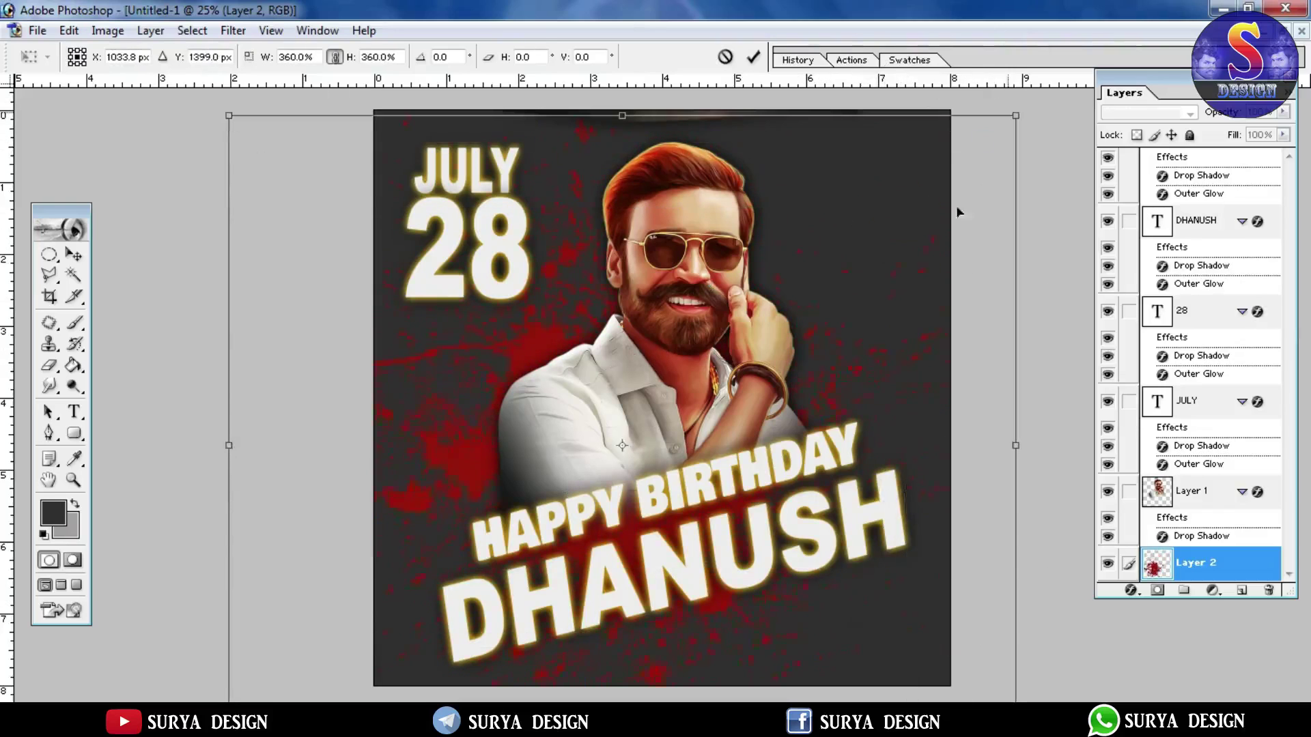
{"action": "left_click_drag", "start_coordinate": [907, 313], "coordinate": [924, 288]}
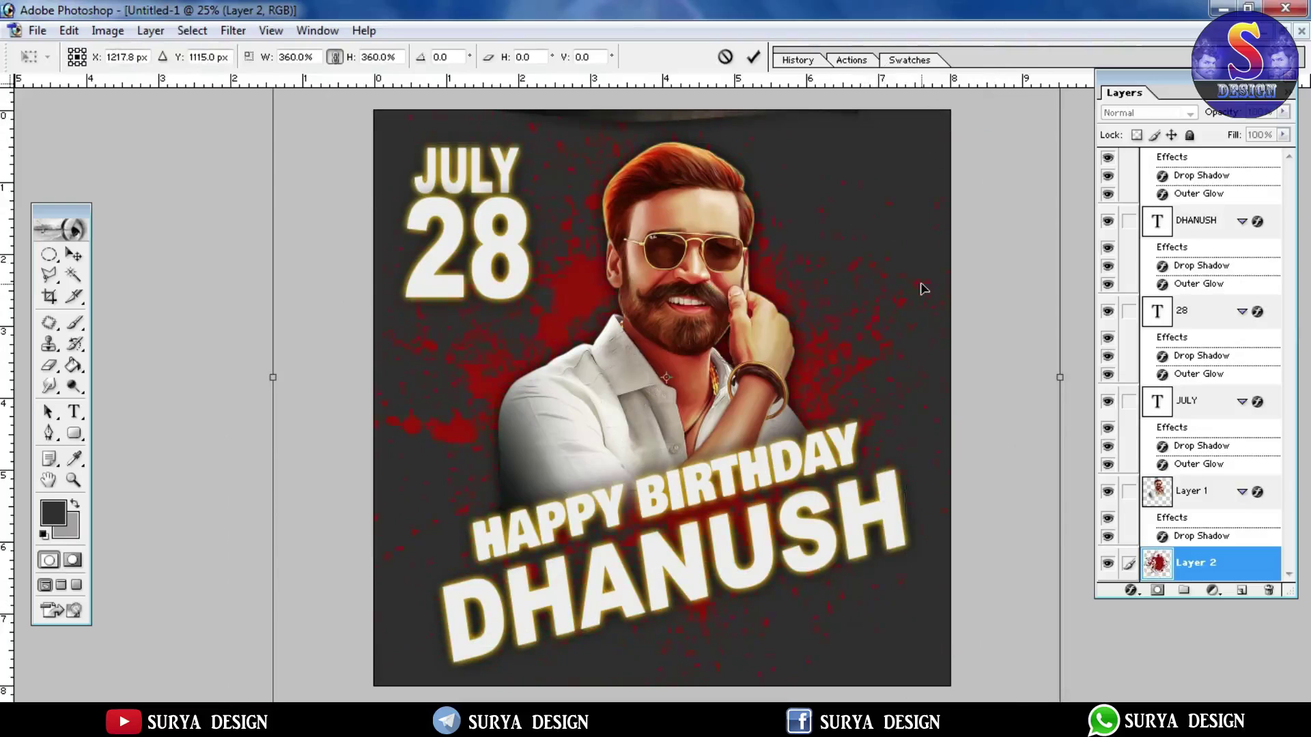
{"action": "key", "text": "Return"}
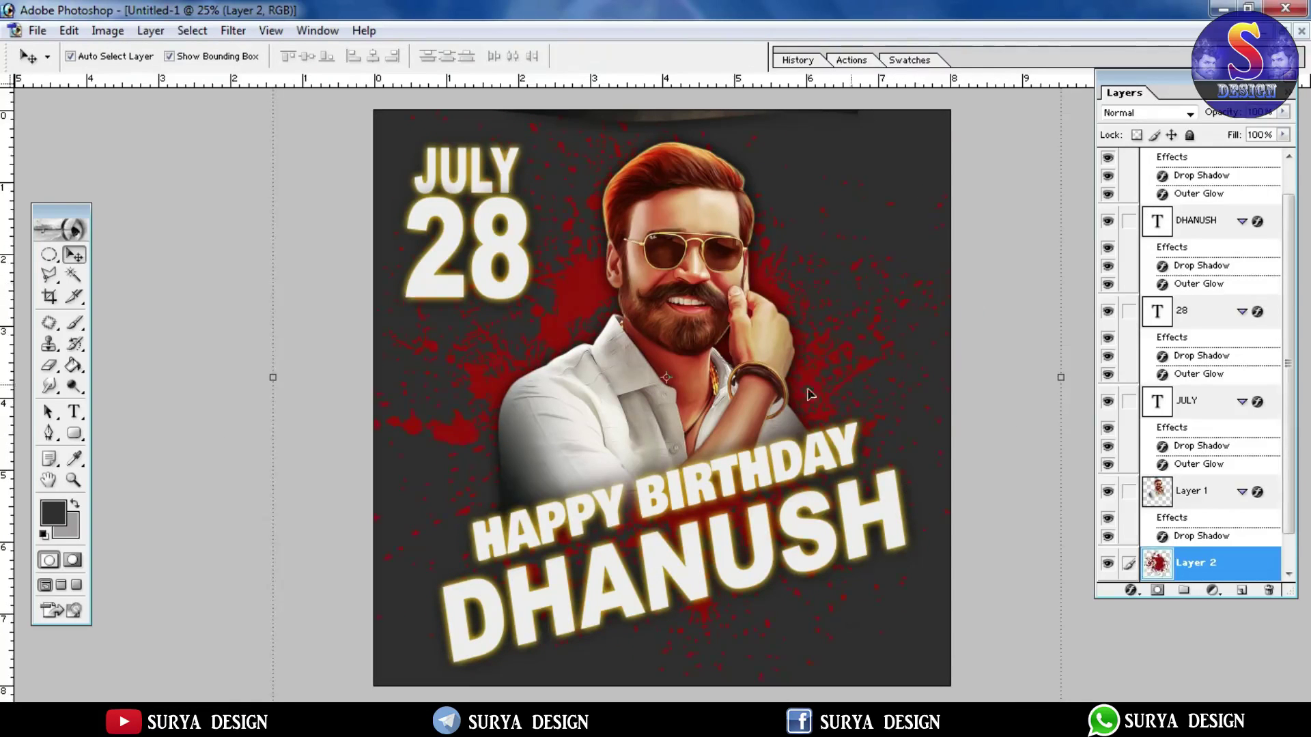
Step: Apply a Gaussian Blur of about 1.8 pixels radius to the splatter
{"action": "left_click", "coordinate": [233, 30]}
{"action": "mouse_move", "coordinate": [258, 174]}
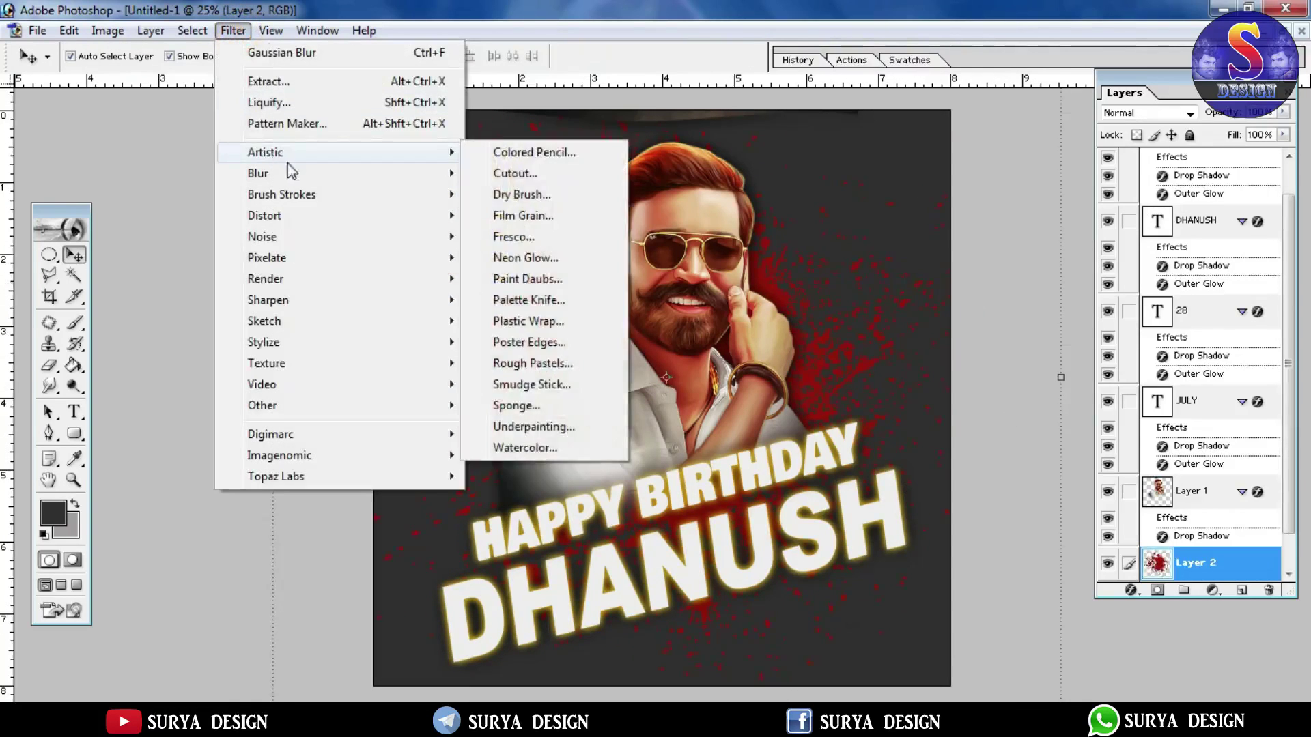
{"action": "left_click", "coordinate": [509, 216]}
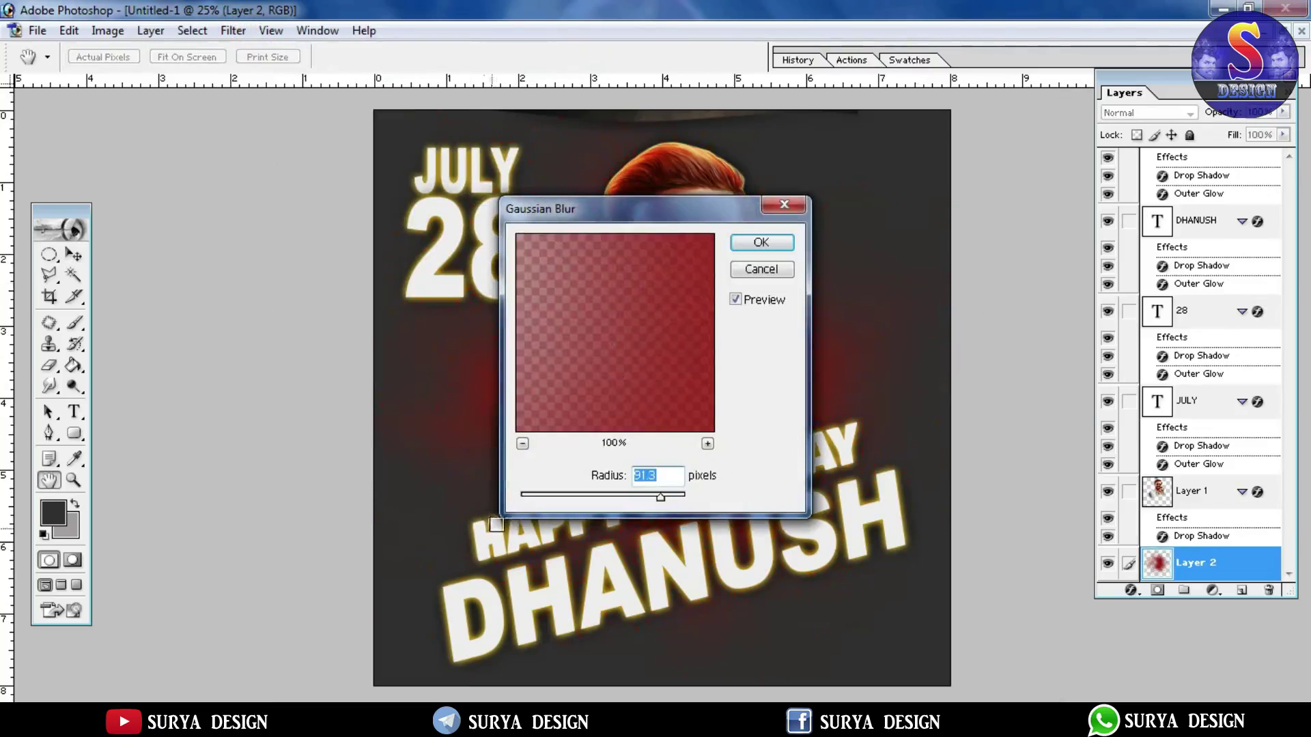
{"action": "left_click_drag", "start_coordinate": [527, 498], "coordinate": [537, 493]}
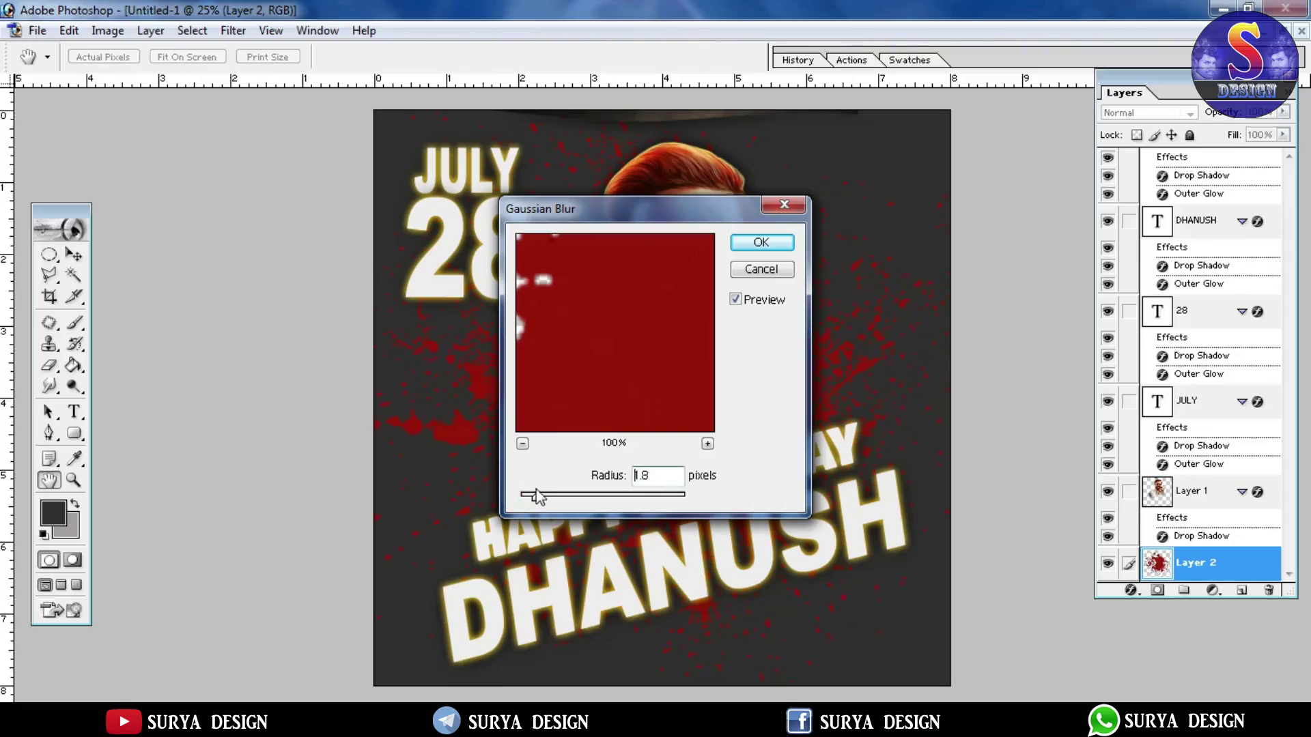
{"action": "left_click", "coordinate": [760, 243]}
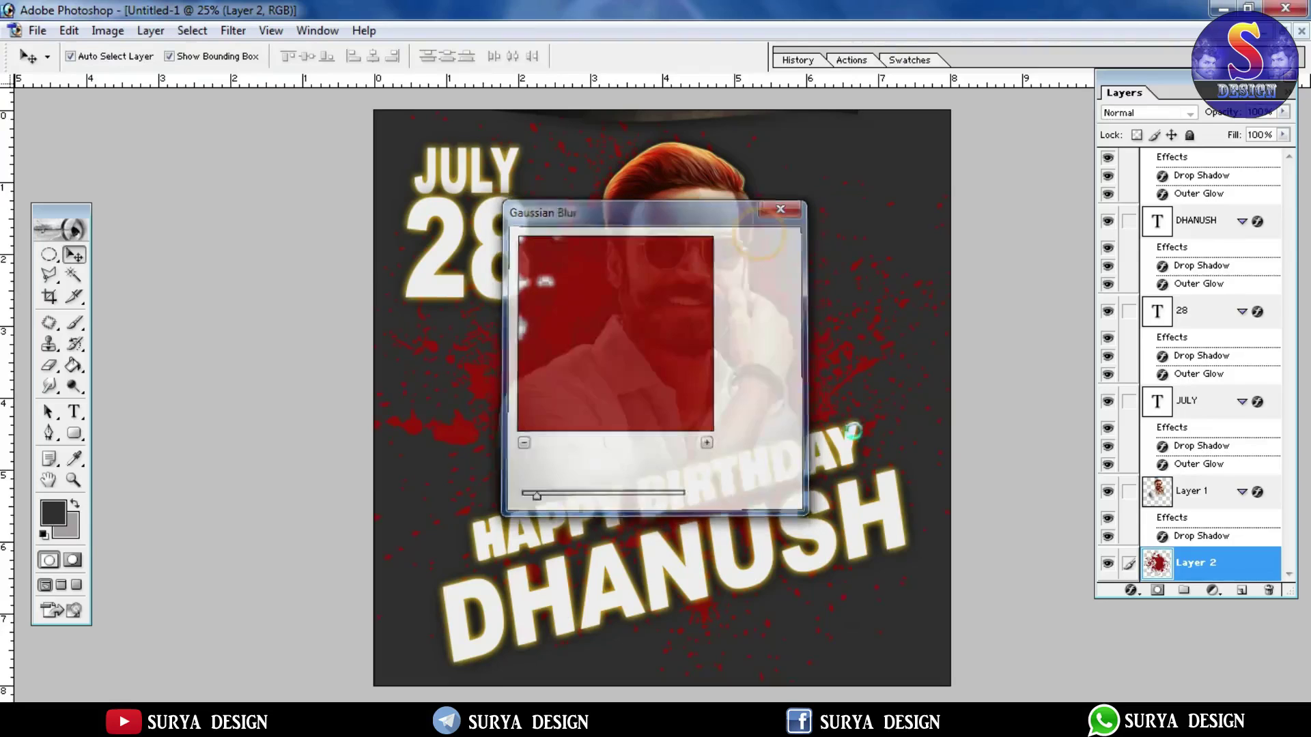
Step: Turn the splatter gold with Hue/Saturation: Hue +33, Saturation +38
{"action": "left_click", "coordinate": [108, 30]}
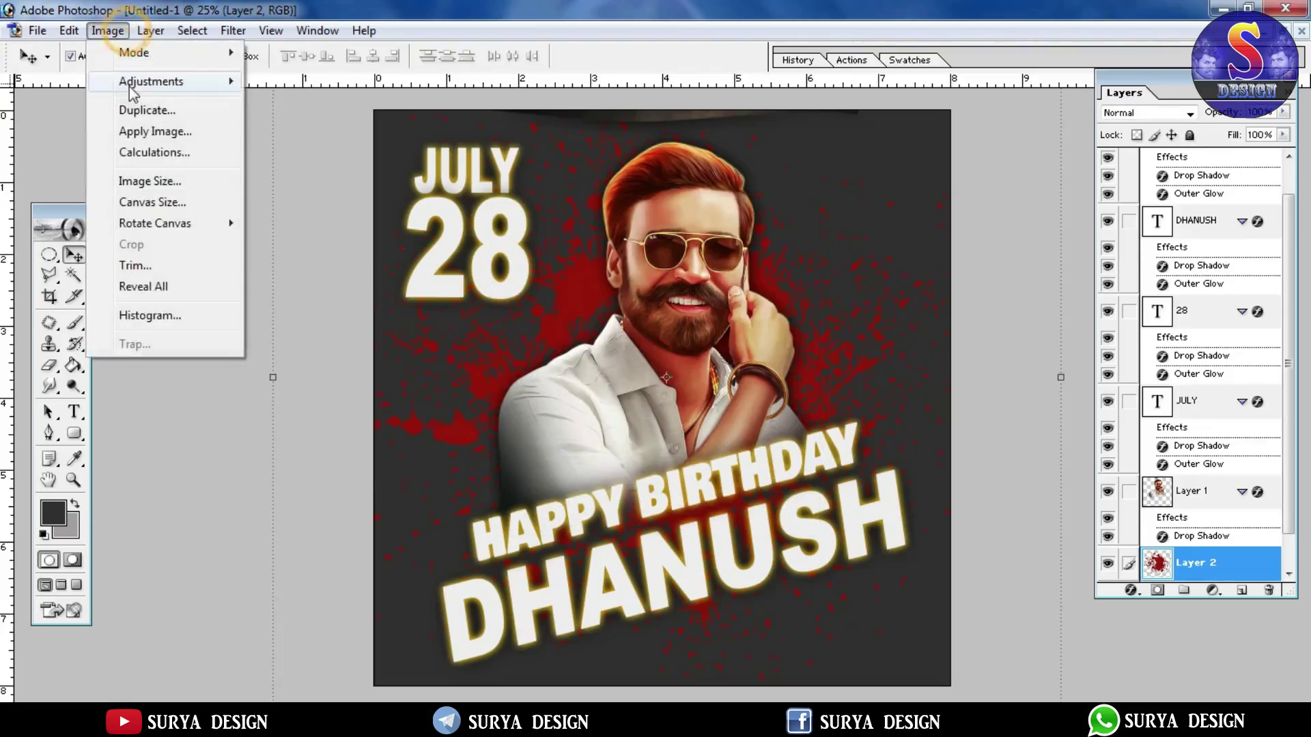
{"action": "left_click", "coordinate": [471, 237]}
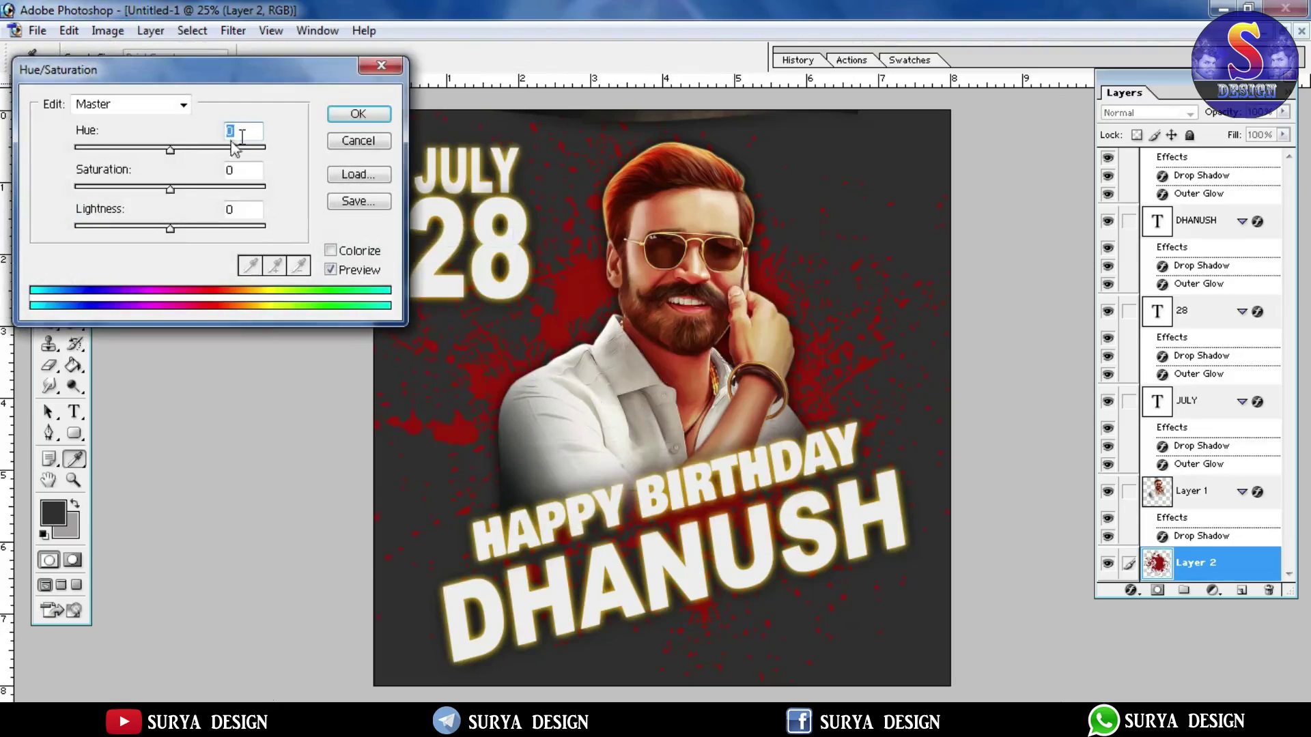
{"action": "left_click_drag", "start_coordinate": [179, 150], "coordinate": [202, 147]}
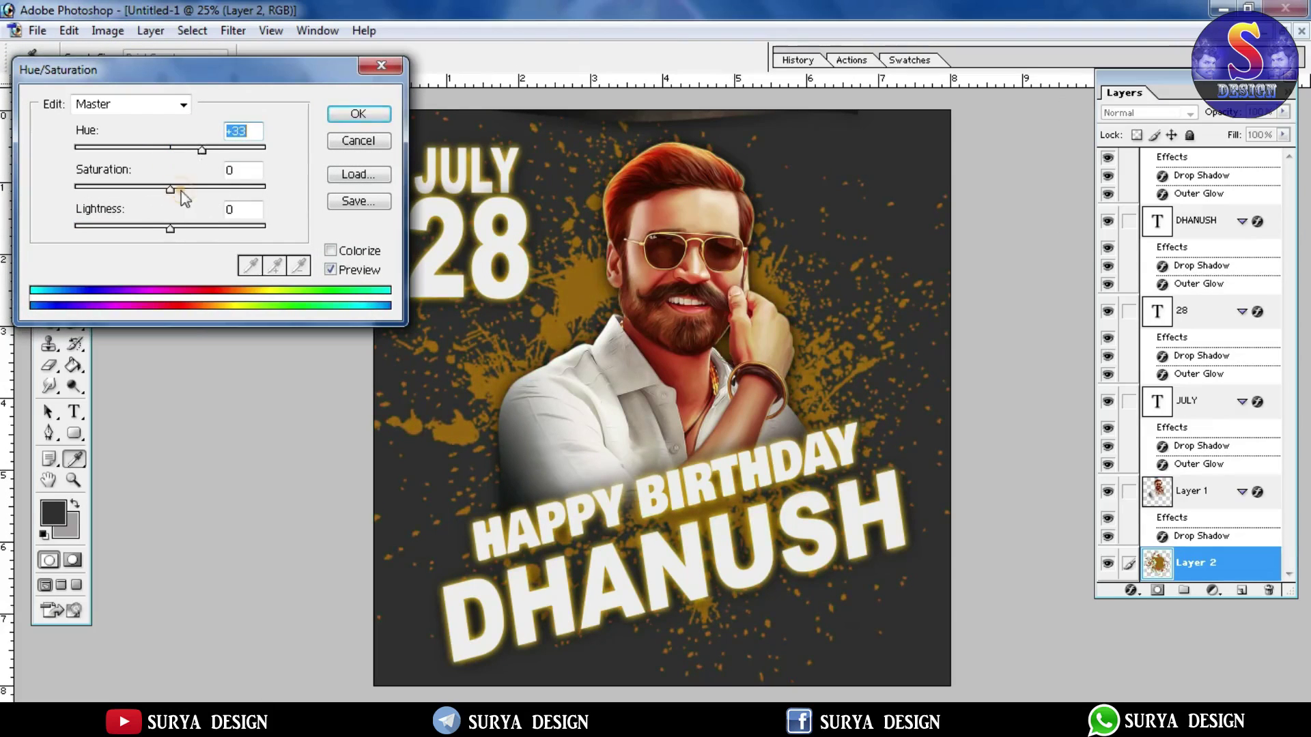
{"action": "left_click_drag", "start_coordinate": [182, 193], "coordinate": [198, 194]}
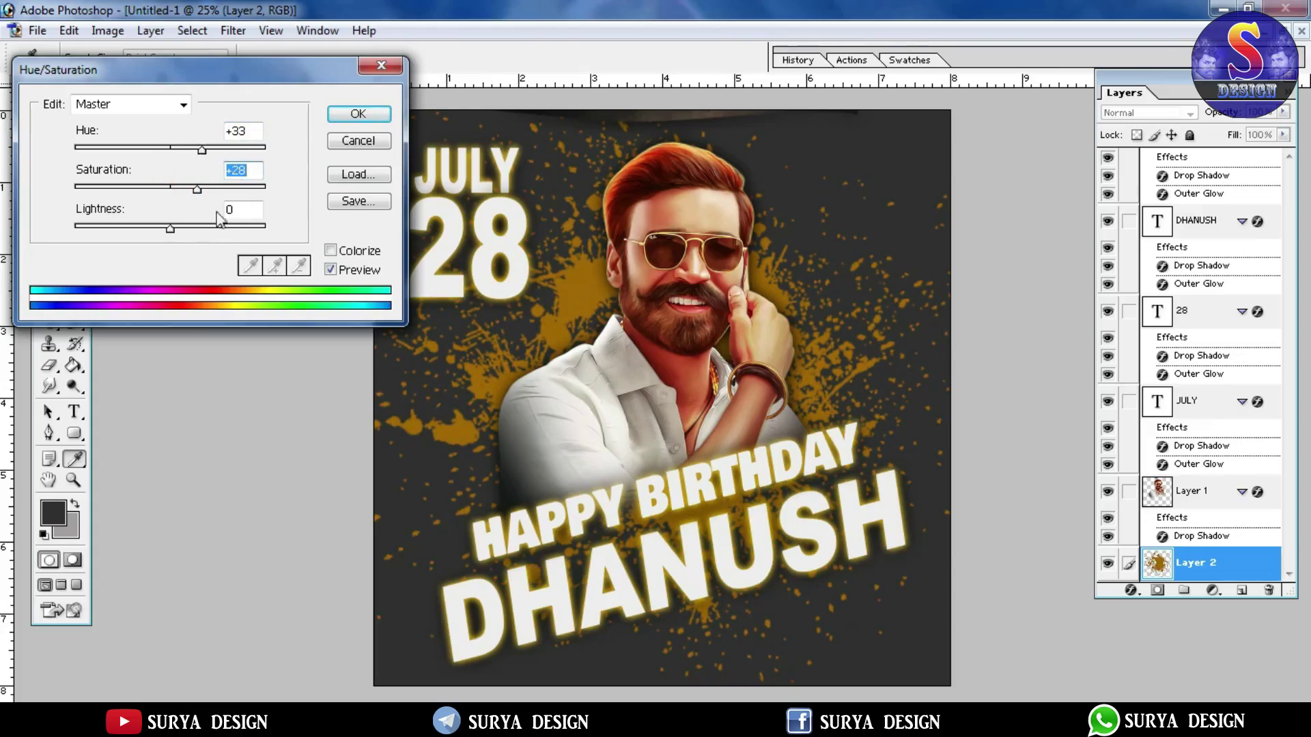
{"action": "left_click_drag", "start_coordinate": [203, 200], "coordinate": [210, 200]}
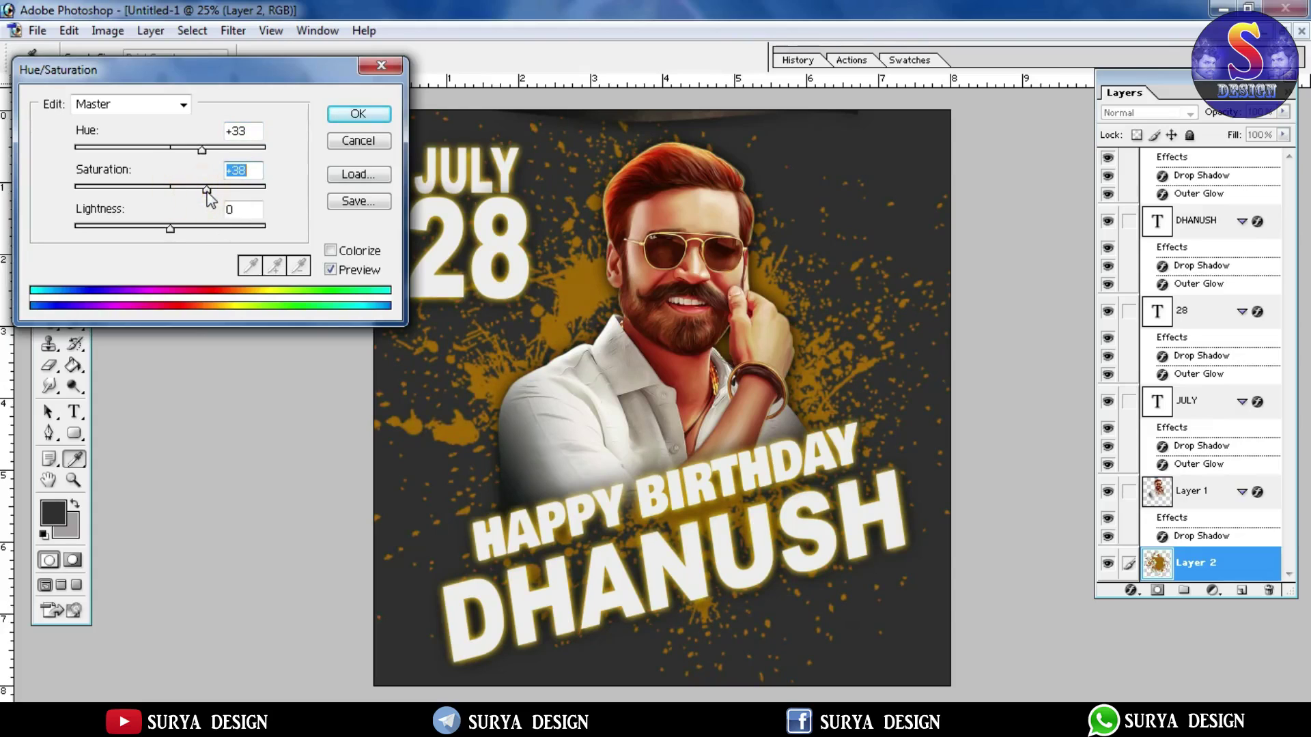
{"action": "left_click", "coordinate": [361, 114]}
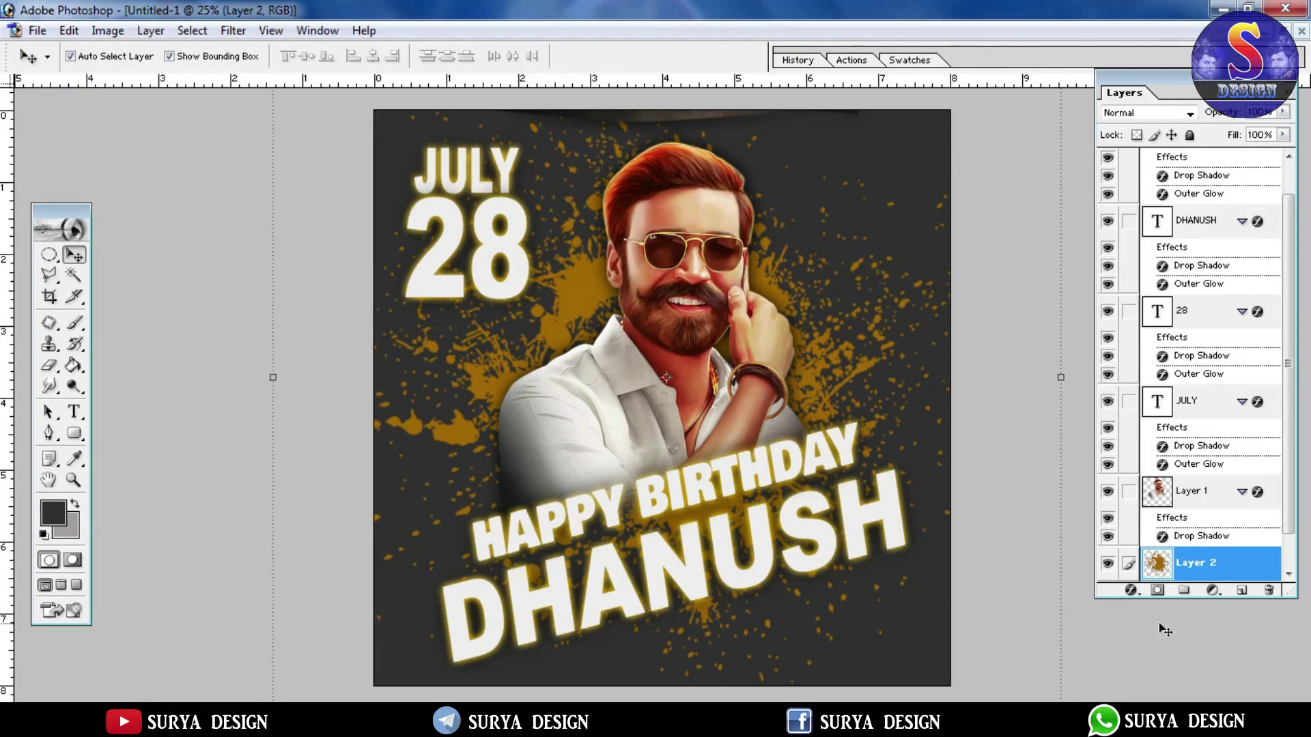
Step: On a new Layer 3, brush bright yellow F6FF00 around Dhanush's head and shoulders
{"action": "scroll", "coordinate": [1237, 552], "scroll_direction": "down", "scroll_amount": 2}
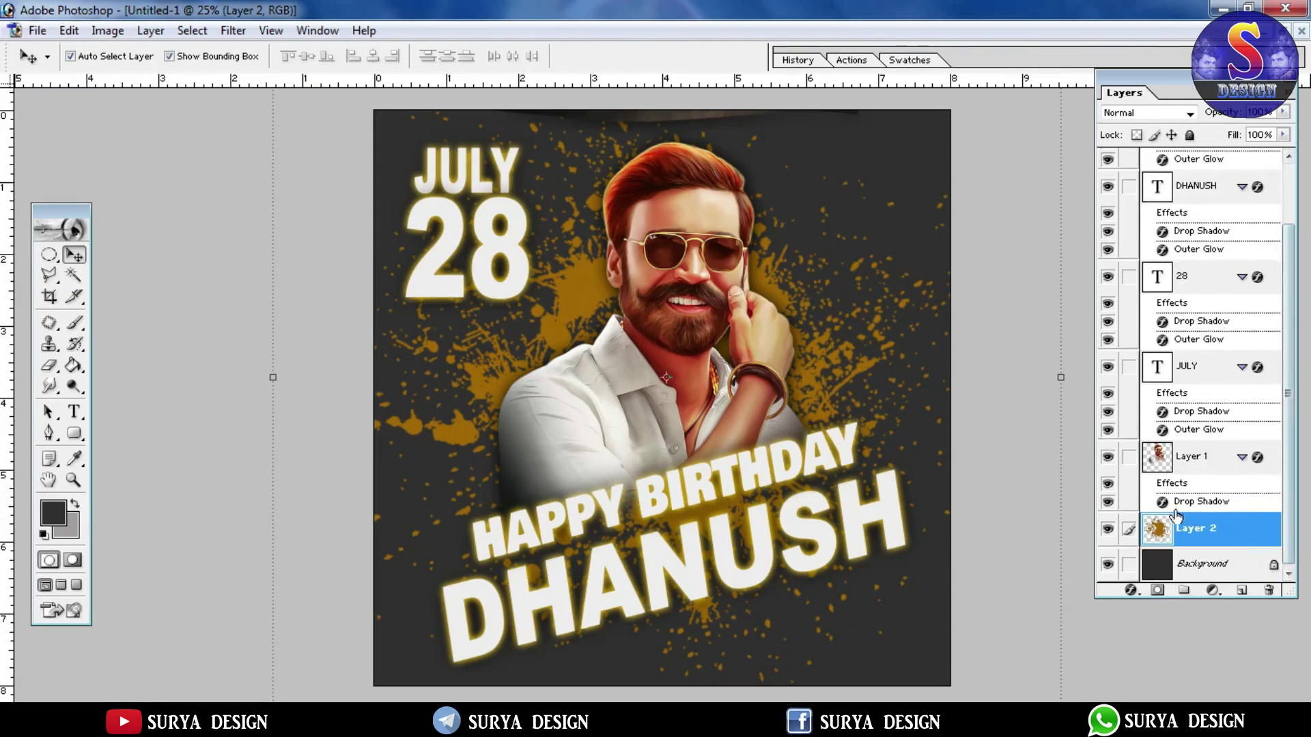
{"action": "left_click", "coordinate": [1239, 591]}
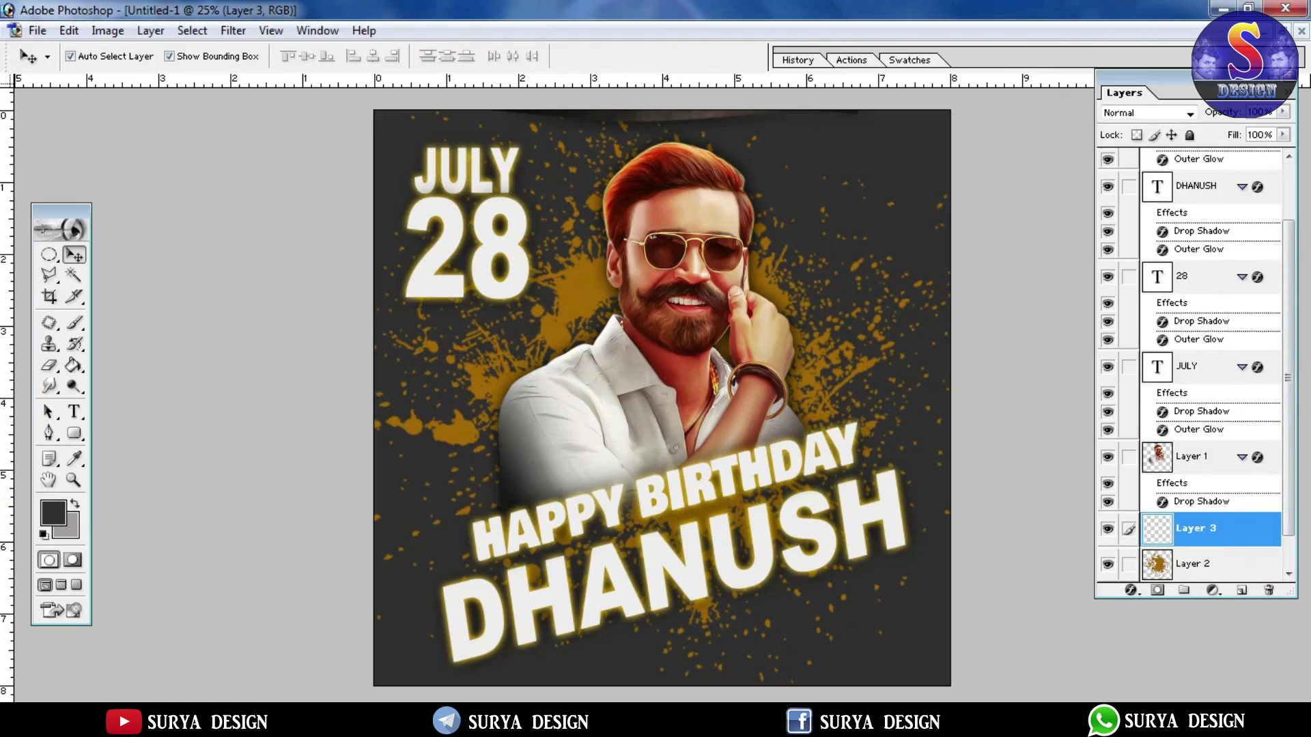
{"action": "left_click", "coordinate": [74, 323]}
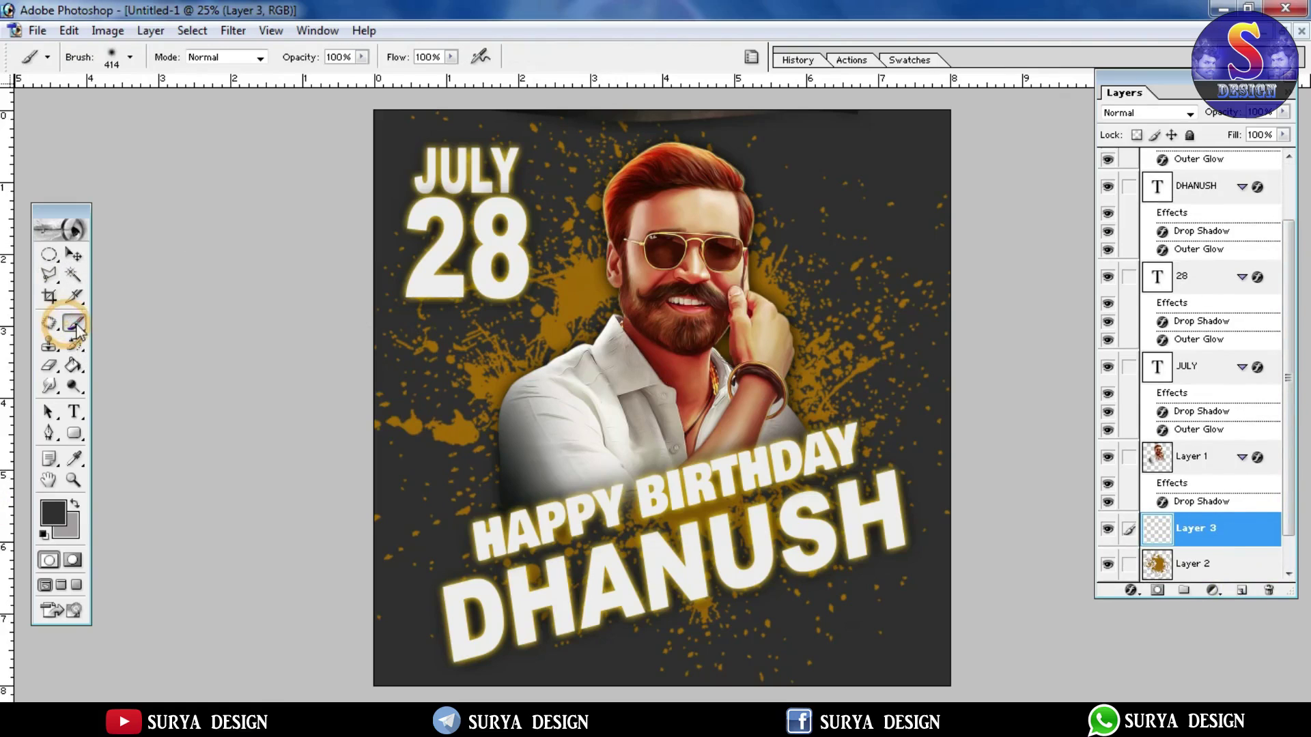
{"action": "left_click", "coordinate": [49, 512]}
{"action": "left_click_drag", "start_coordinate": [1138, 550], "coordinate": [1138, 520]}
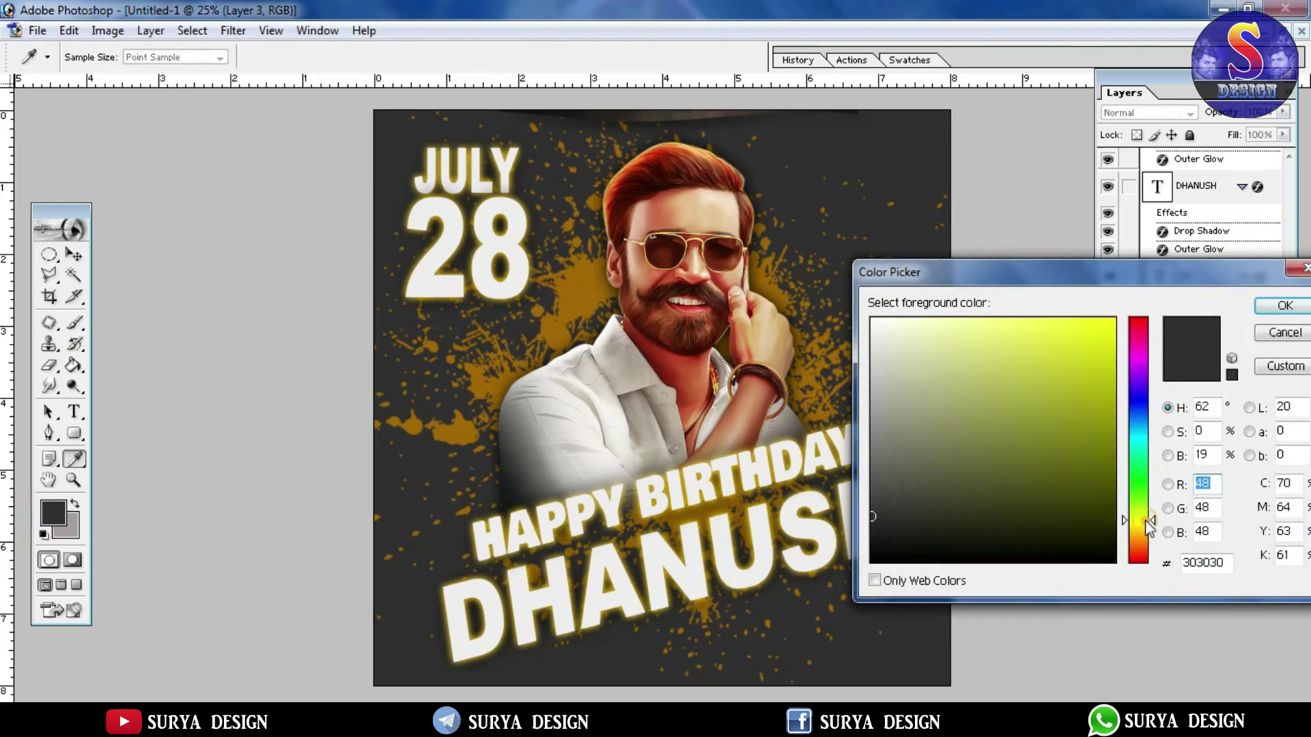
{"action": "left_click", "coordinate": [1113, 320]}
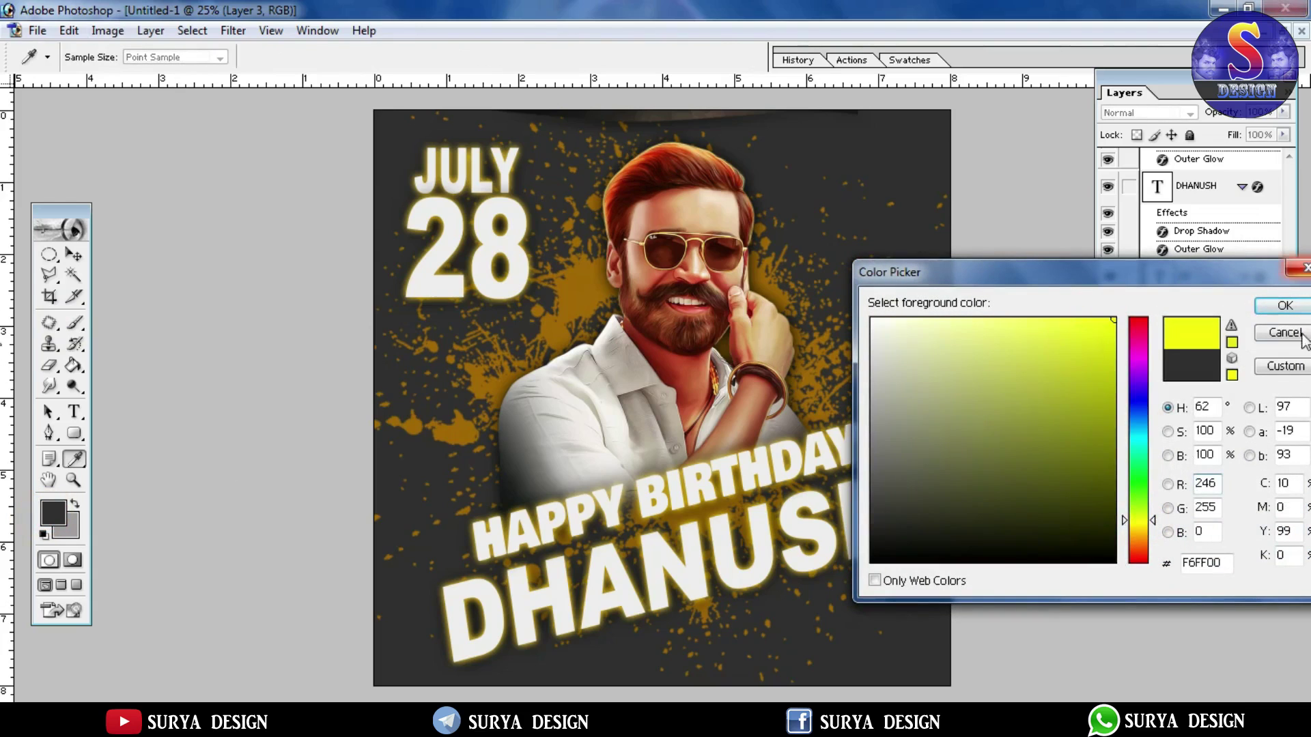
{"action": "left_click", "coordinate": [1285, 307]}
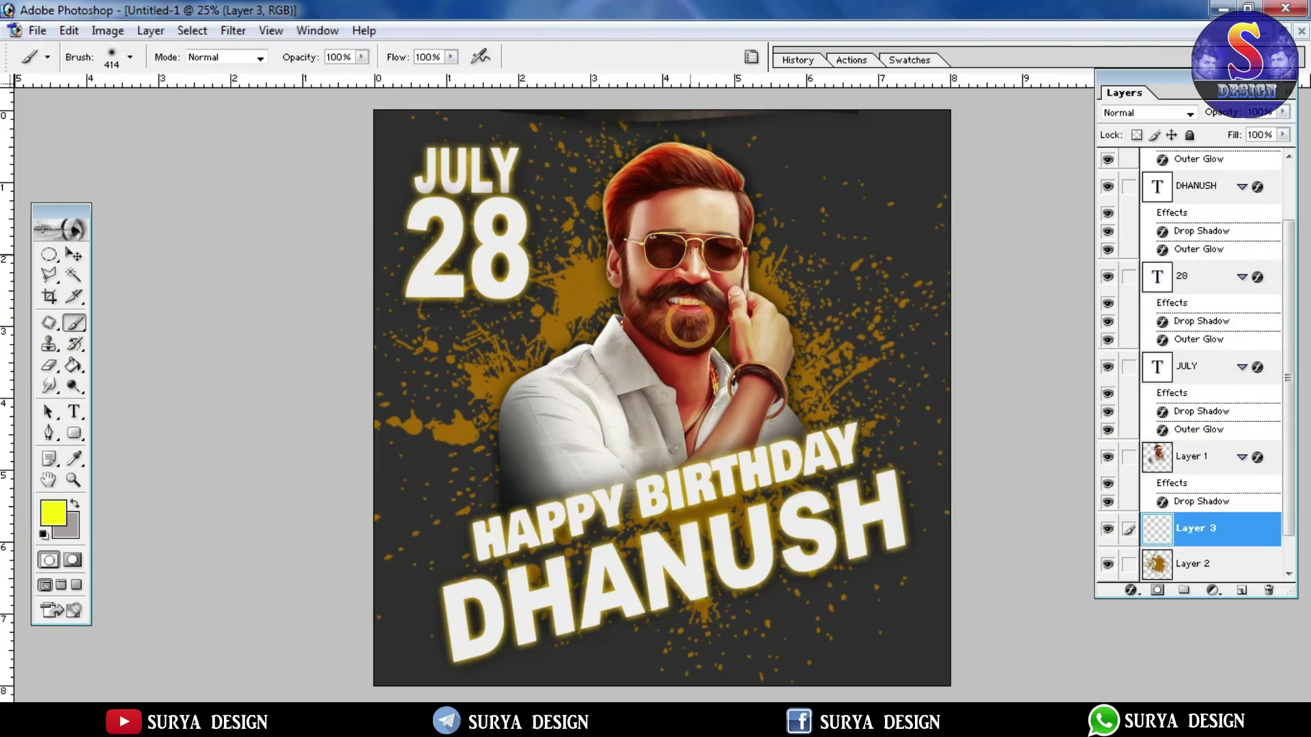
{"action": "mouse_move", "coordinate": [768, 293]}
{"action": "left_mouse_down"}
{"action": "mouse_move", "coordinate": [761, 191]}
{"action": "mouse_move", "coordinate": [601, 171]}
{"action": "mouse_move", "coordinate": [587, 287]}
{"action": "mouse_move", "coordinate": [598, 314]}
{"action": "mouse_move", "coordinate": [478, 491]}
{"action": "left_mouse_up"}
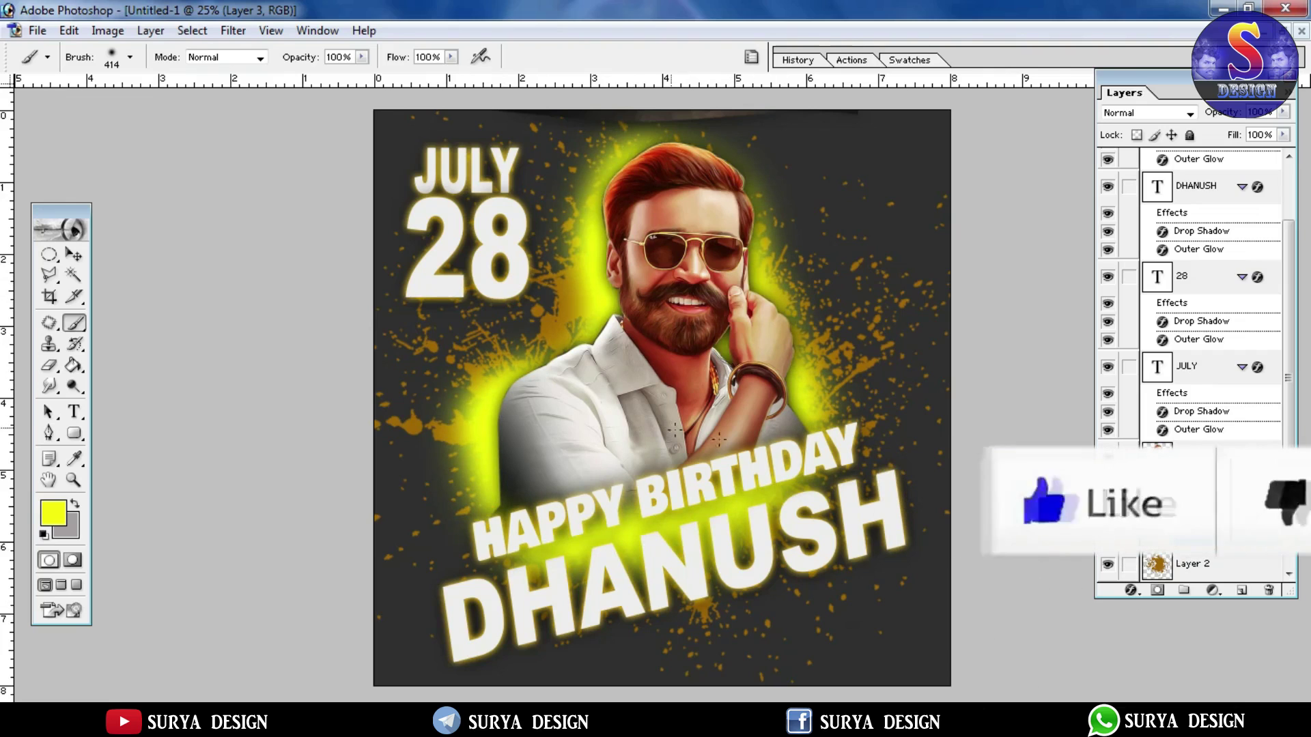
Step: Apply a heavy Gaussian Blur of about 171.4 pixels to the yellow glow
{"action": "left_click", "coordinate": [233, 30]}
{"action": "mouse_move", "coordinate": [258, 173]}
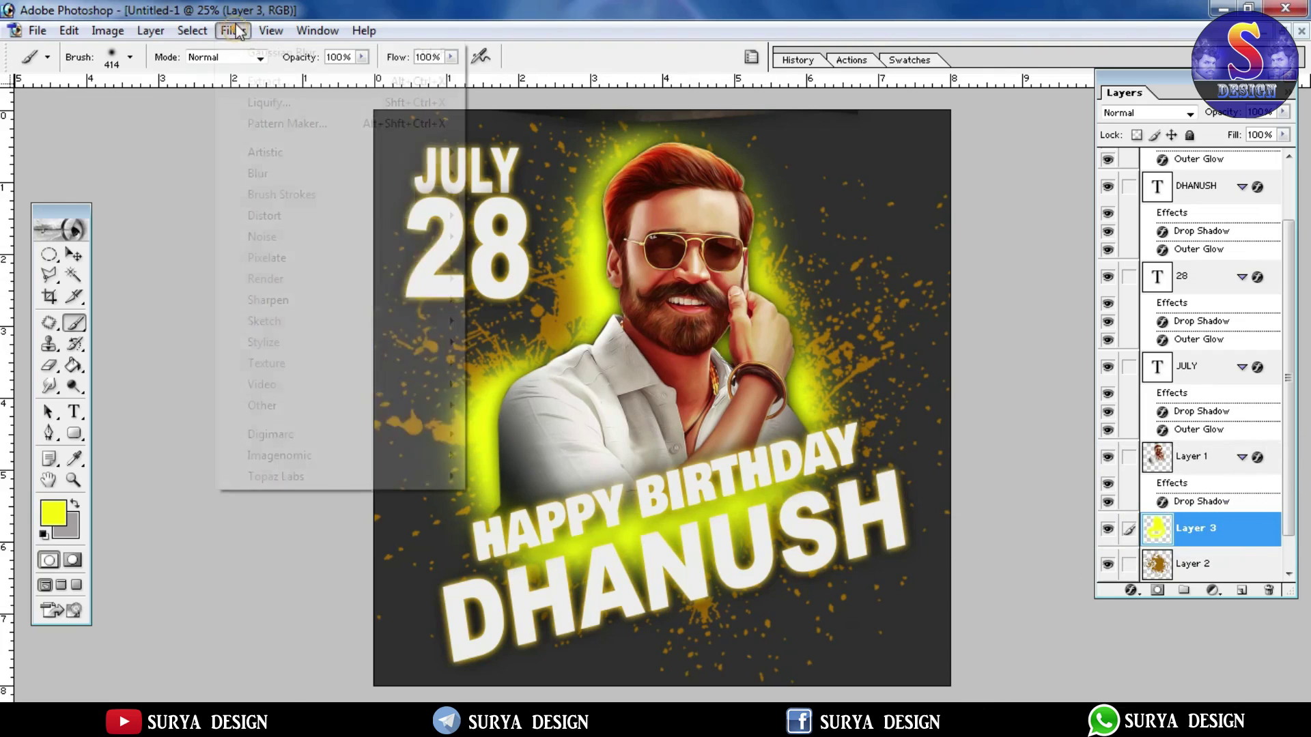
{"action": "left_click", "coordinate": [523, 216]}
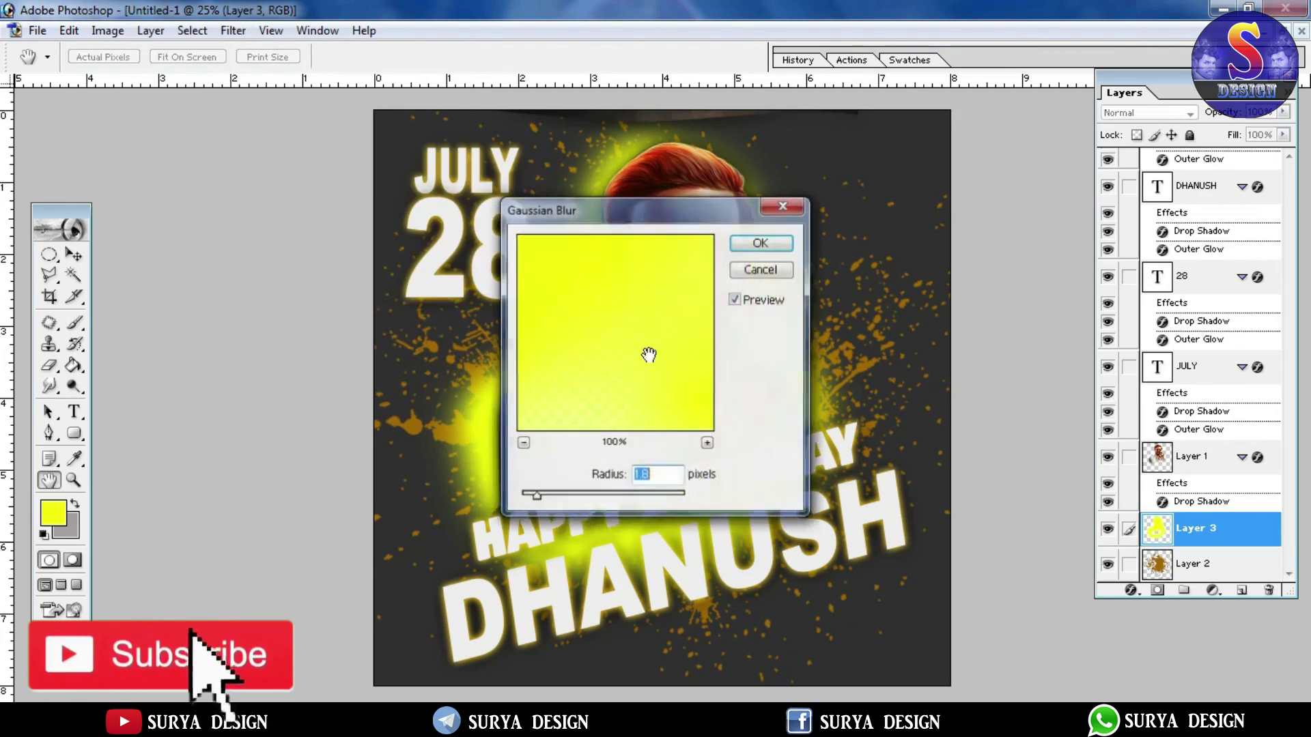
{"action": "left_click_drag", "start_coordinate": [536, 495], "coordinate": [679, 497]}
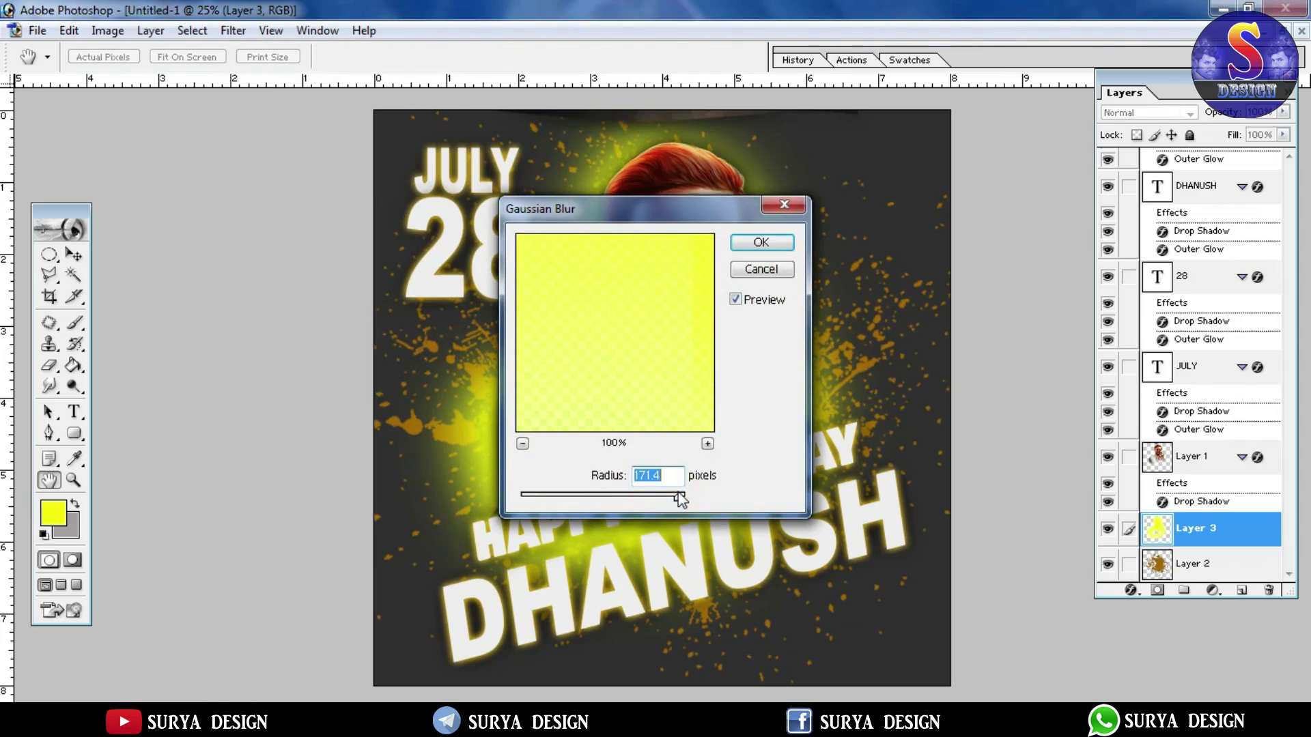
{"action": "left_click", "coordinate": [782, 240]}
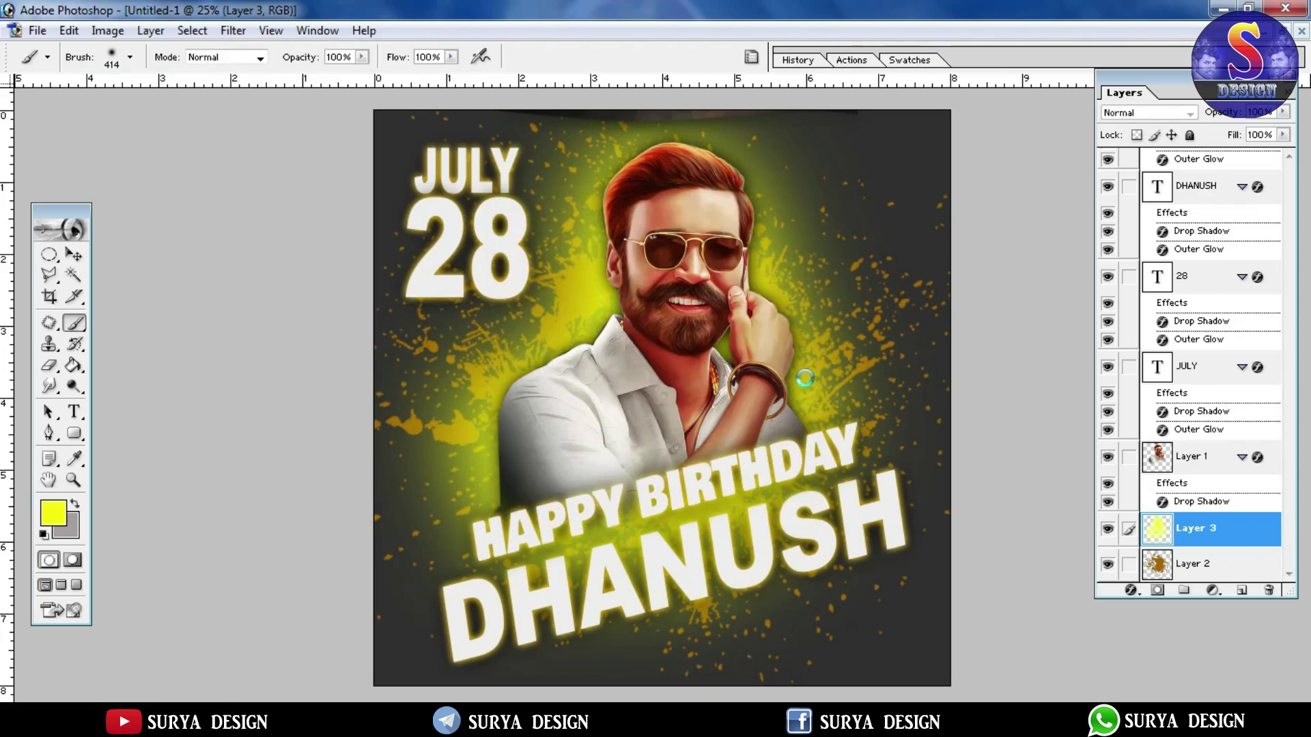
Step: Set the glow layer to Hard Light, nudge the portrait up, then reselect the glow layer
{"action": "left_click", "coordinate": [1124, 113]}
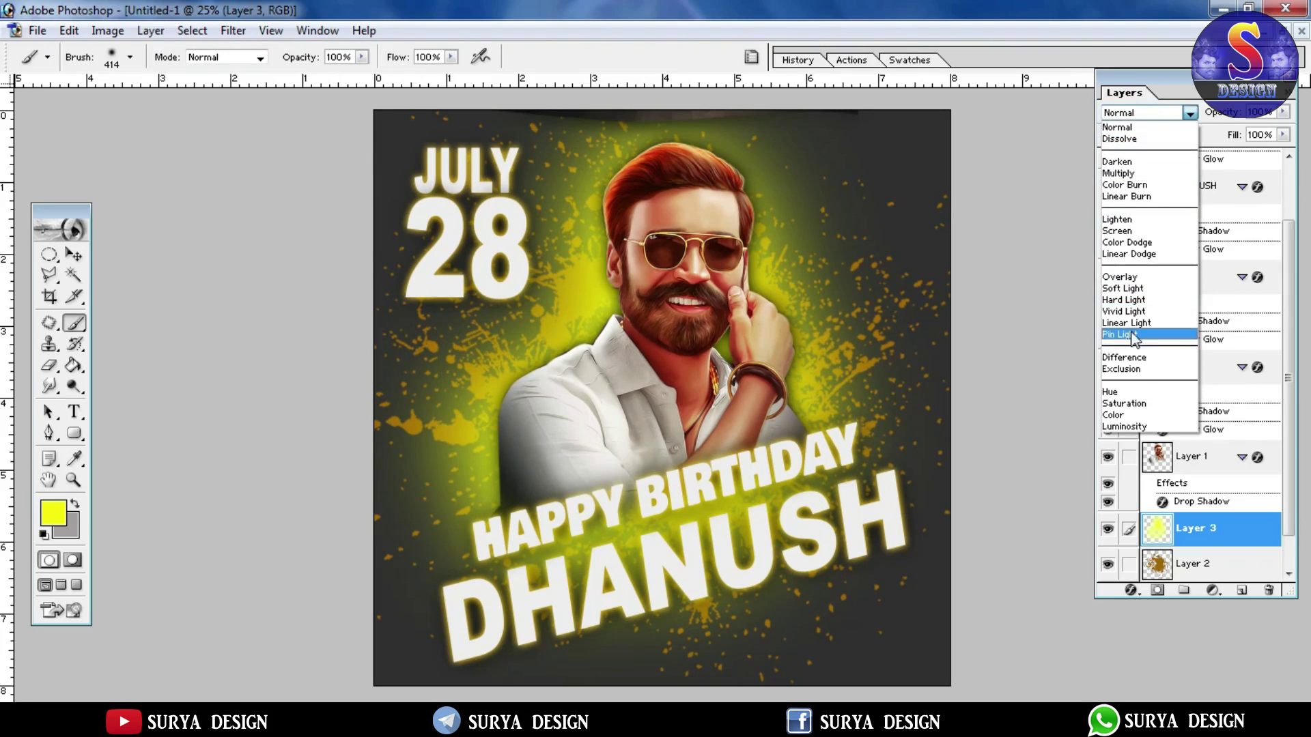
{"action": "left_click", "coordinate": [1114, 301]}
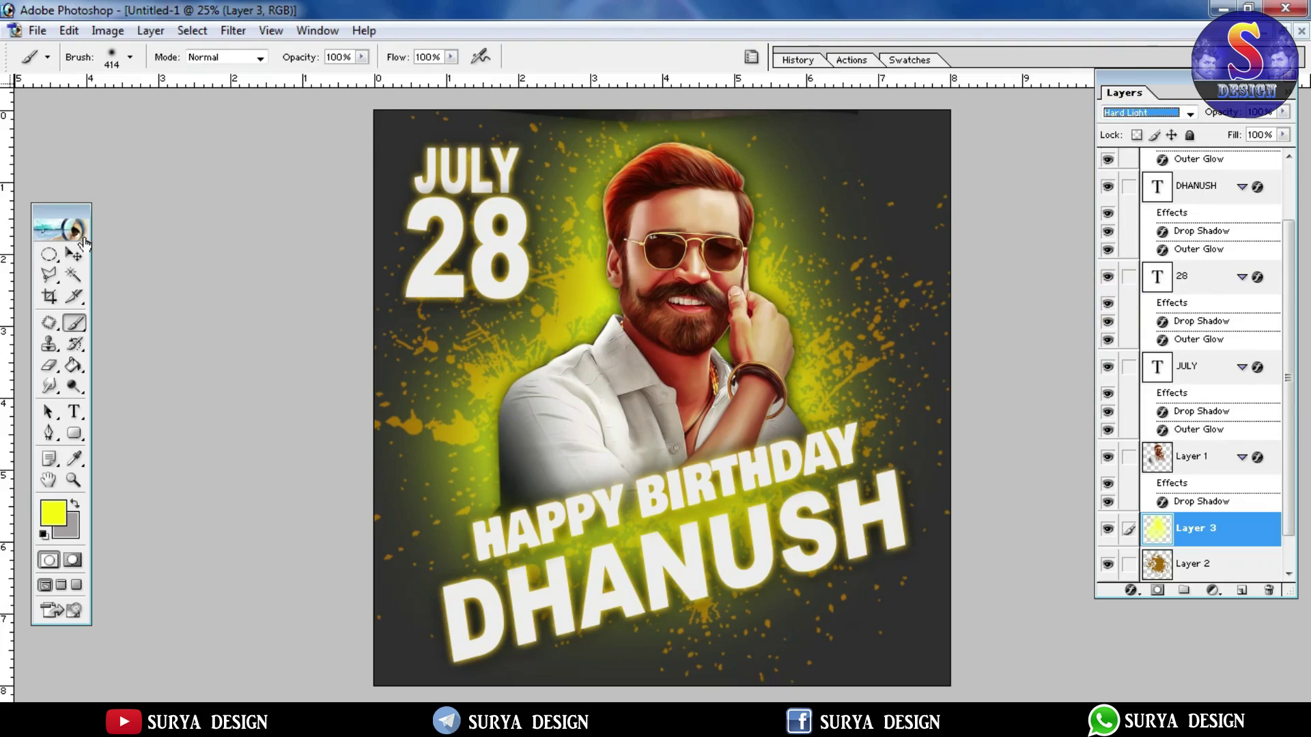
{"action": "left_click", "coordinate": [74, 255]}
{"action": "left_click", "coordinate": [678, 341]}
{"action": "key", "text": "shift+Up"}
{"action": "key", "text": "shift+Up"}
{"action": "key", "text": "shift+Up"}
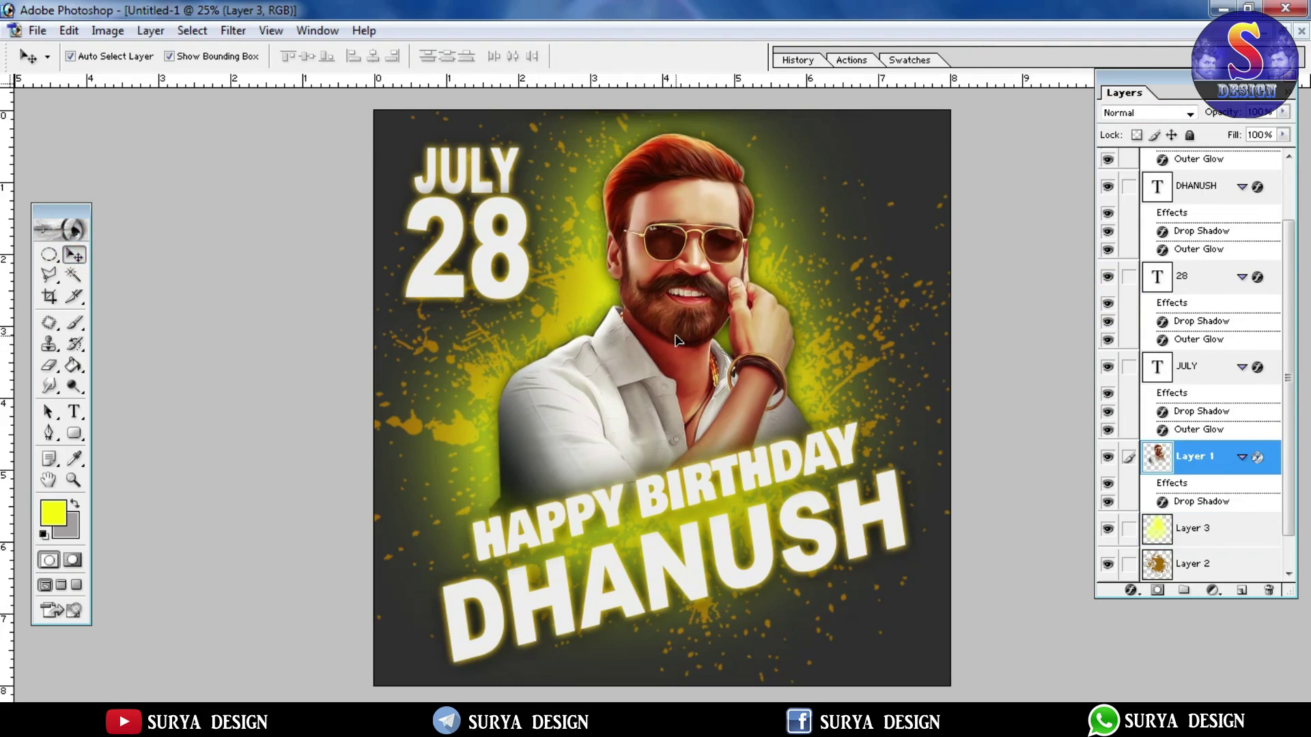
{"action": "left_click", "coordinate": [674, 416]}
{"action": "left_click", "coordinate": [1174, 529]}
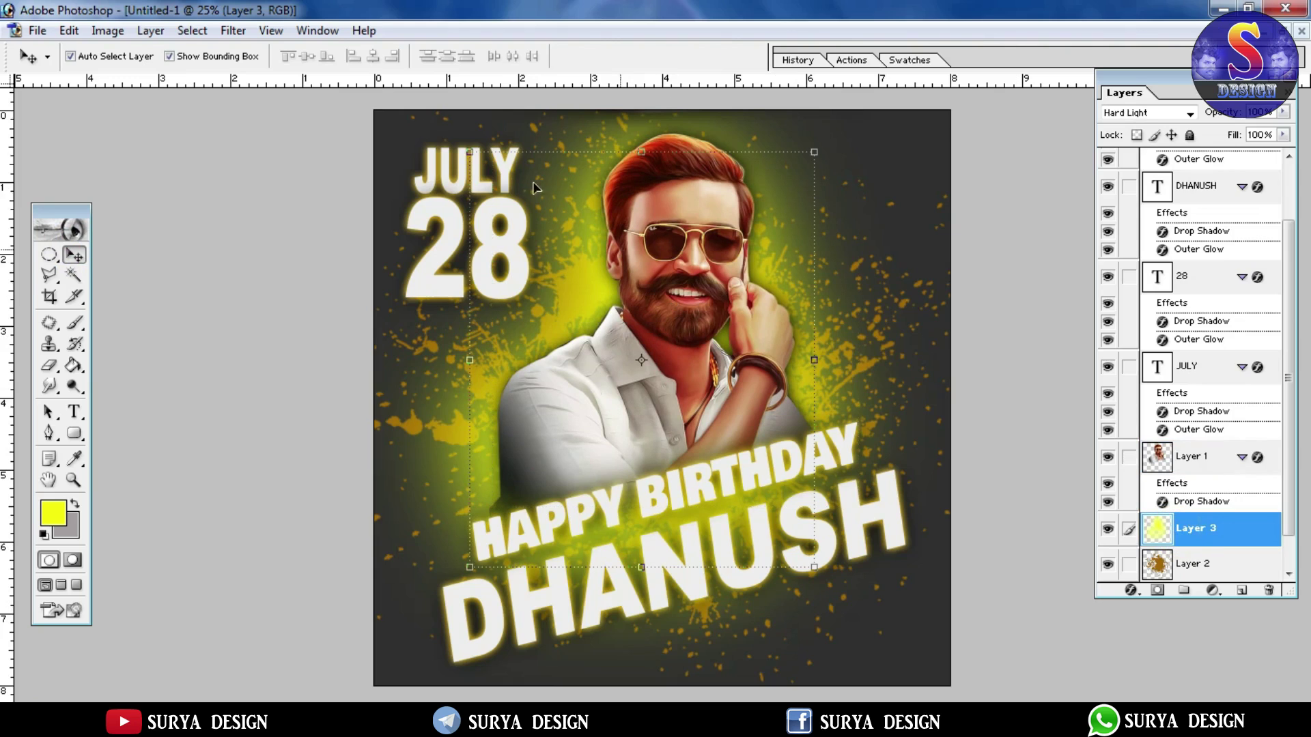
{"action": "left_click", "coordinate": [107, 30]}
{"action": "mouse_move", "coordinate": [151, 81]}
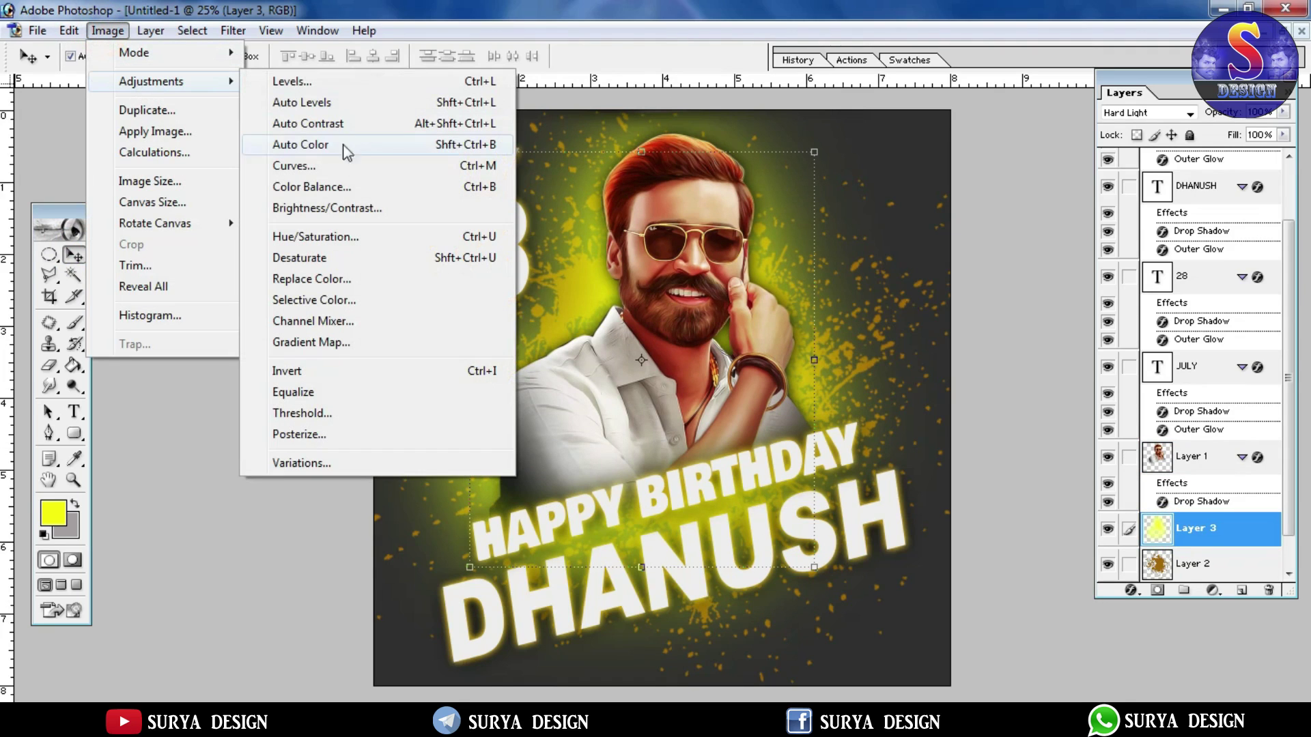
Step: Shift the glow layer's hue toward green with Hue/Saturation
{"action": "left_click", "coordinate": [316, 236]}
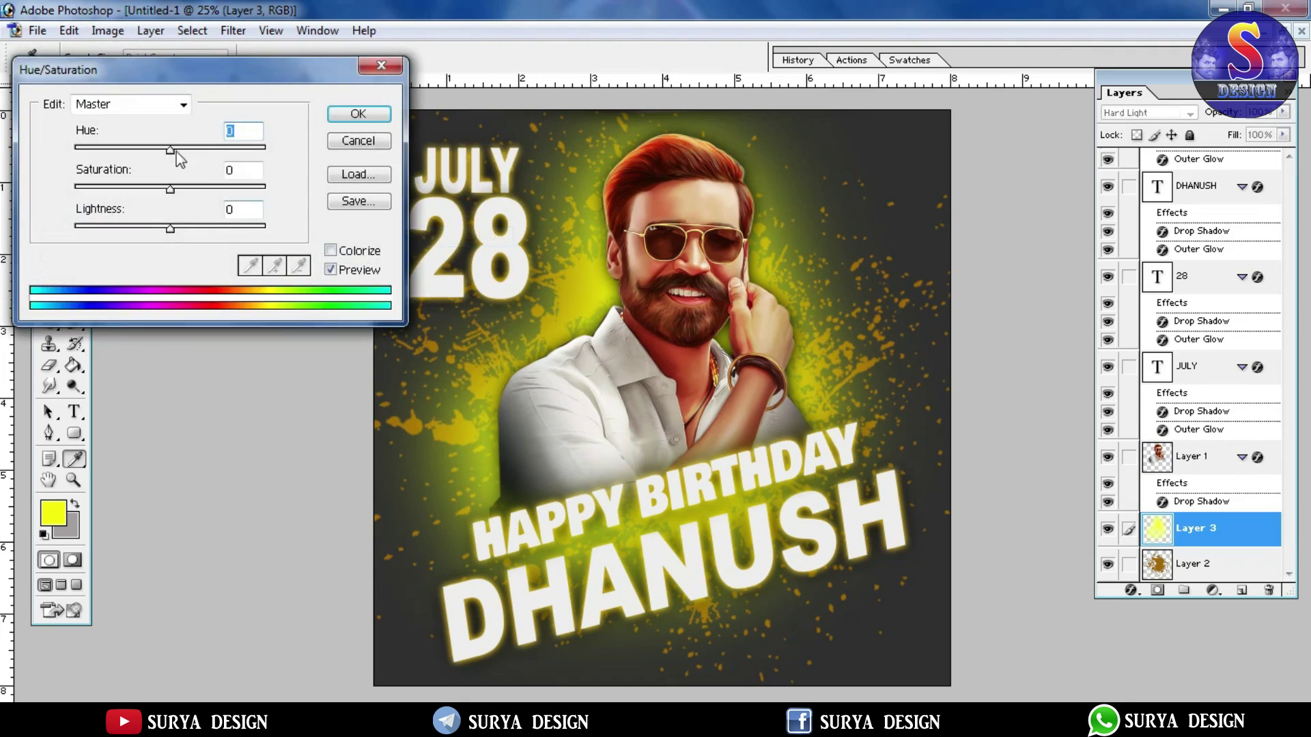
{"action": "left_click_drag", "start_coordinate": [171, 149], "coordinate": [193, 154]}
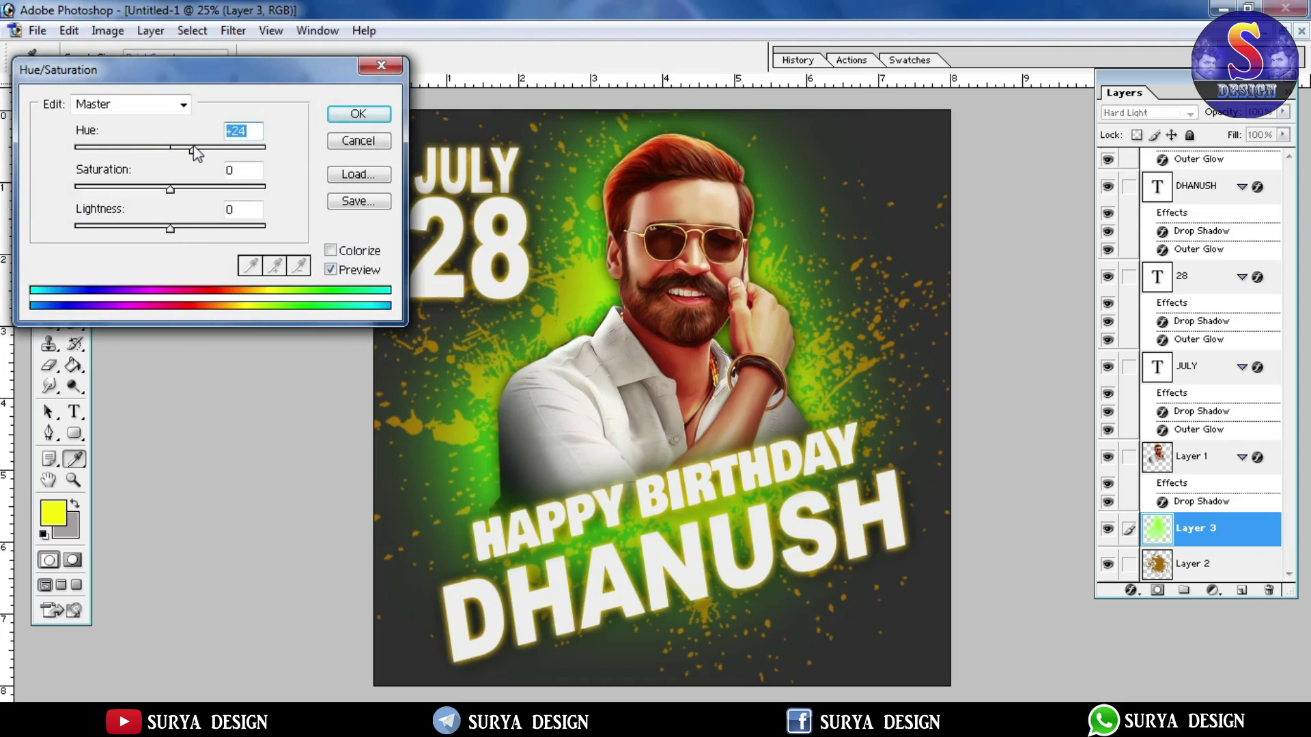
{"action": "left_click", "coordinate": [380, 113]}
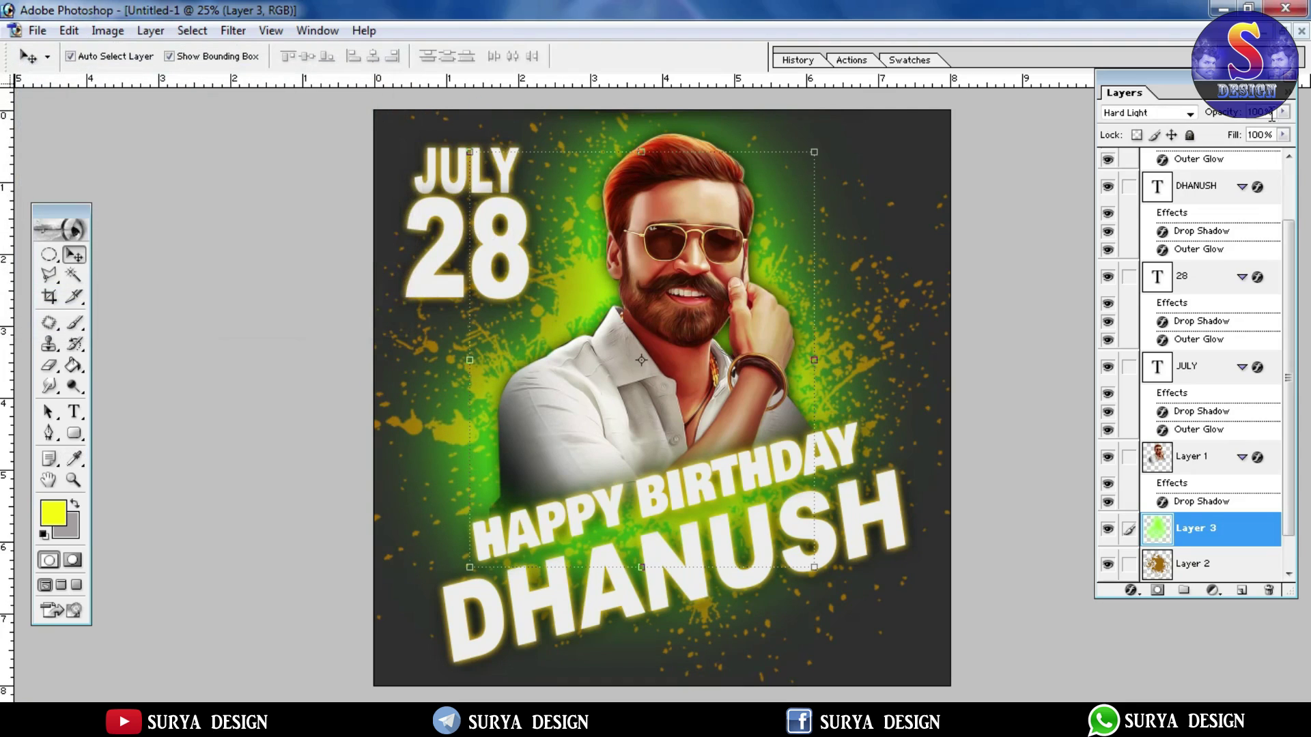
Step: Lower the glow layer's opacity and reduce its fill to about 89%
{"action": "mouse_move", "coordinate": [1284, 113]}
{"action": "left_mouse_down"}
{"action": "mouse_move", "coordinate": [1239, 143]}
{"action": "mouse_move", "coordinate": [1255, 133]}
{"action": "left_mouse_up"}
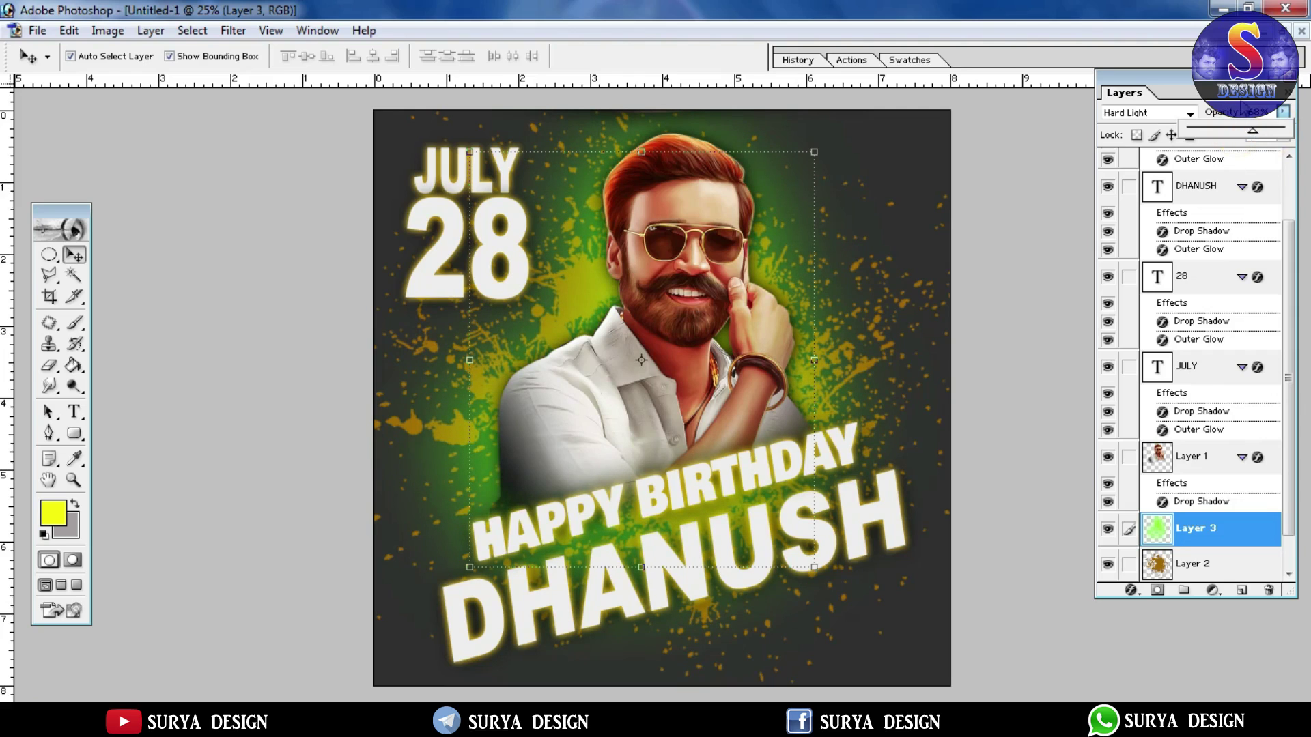
{"action": "left_click", "coordinate": [1228, 85]}
{"action": "left_click", "coordinate": [1283, 135]}
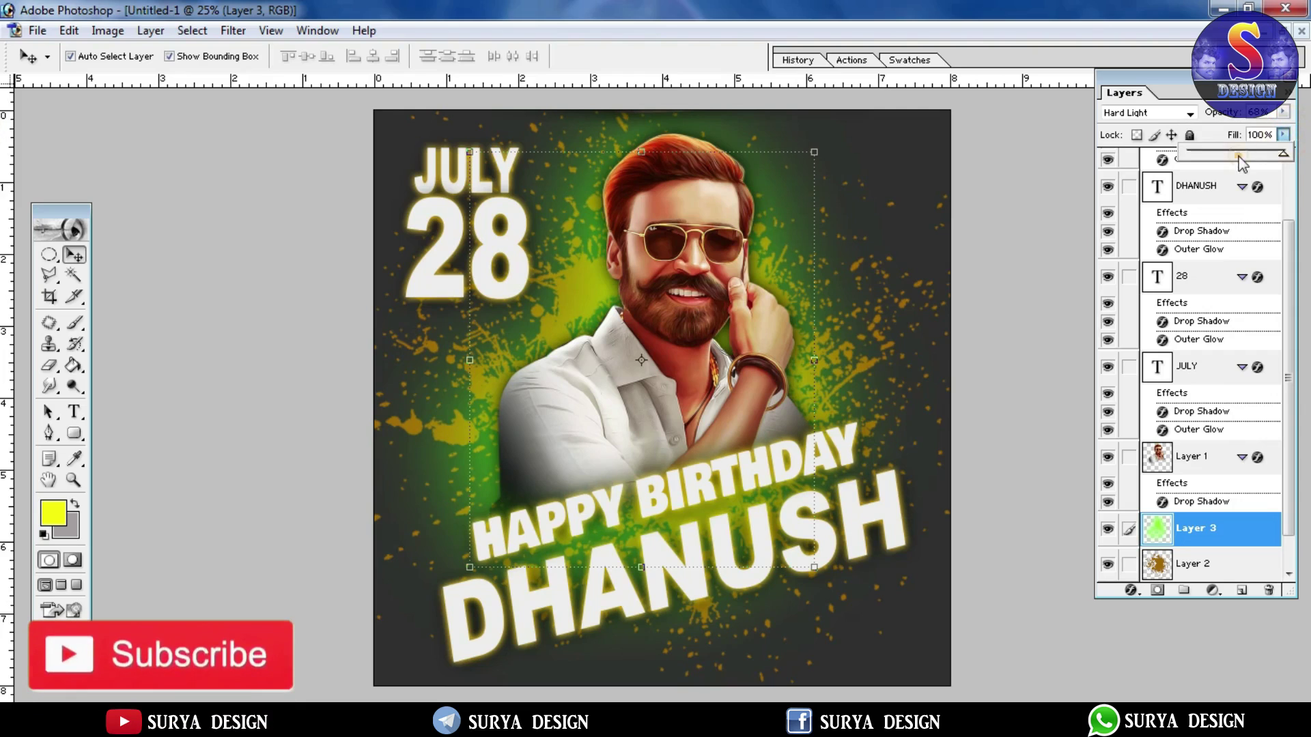
{"action": "mouse_move", "coordinate": [1283, 150]}
{"action": "left_mouse_down"}
{"action": "mouse_move", "coordinate": [1250, 159]}
{"action": "mouse_move", "coordinate": [1276, 154]}
{"action": "left_mouse_up"}
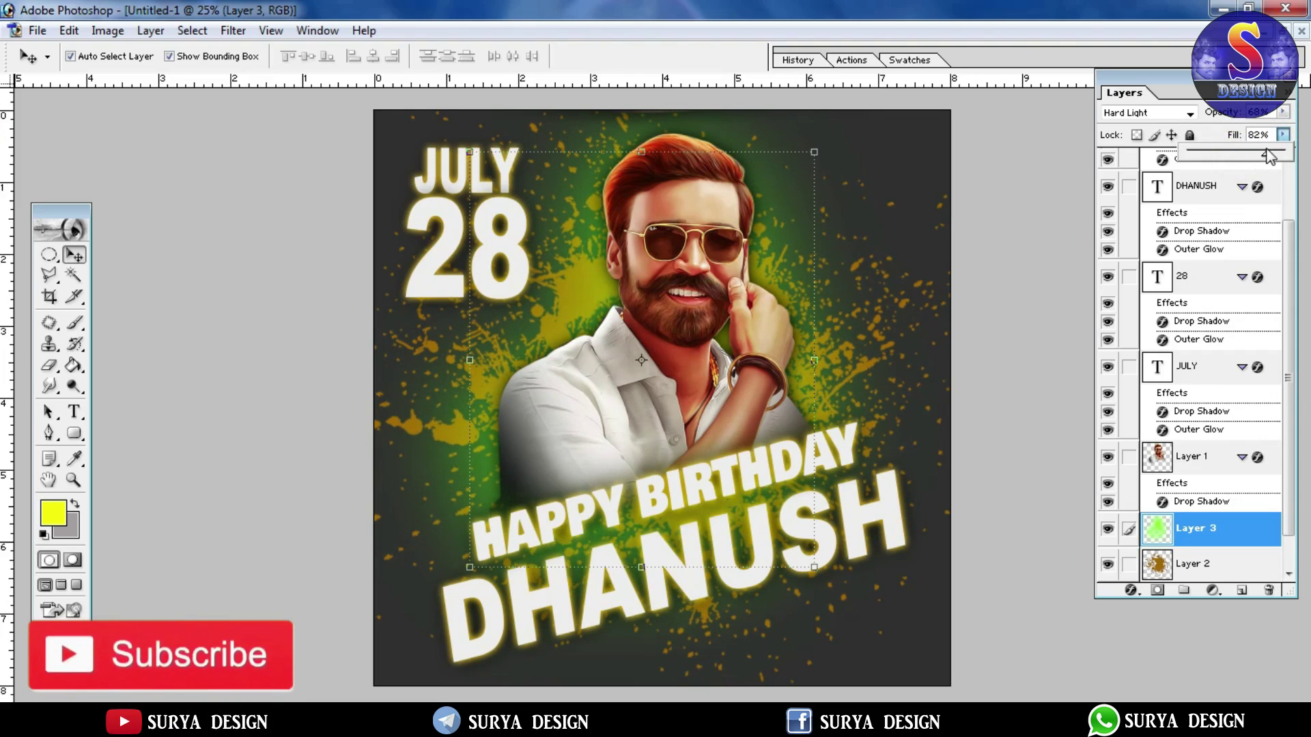
{"action": "left_click", "coordinate": [1162, 109]}
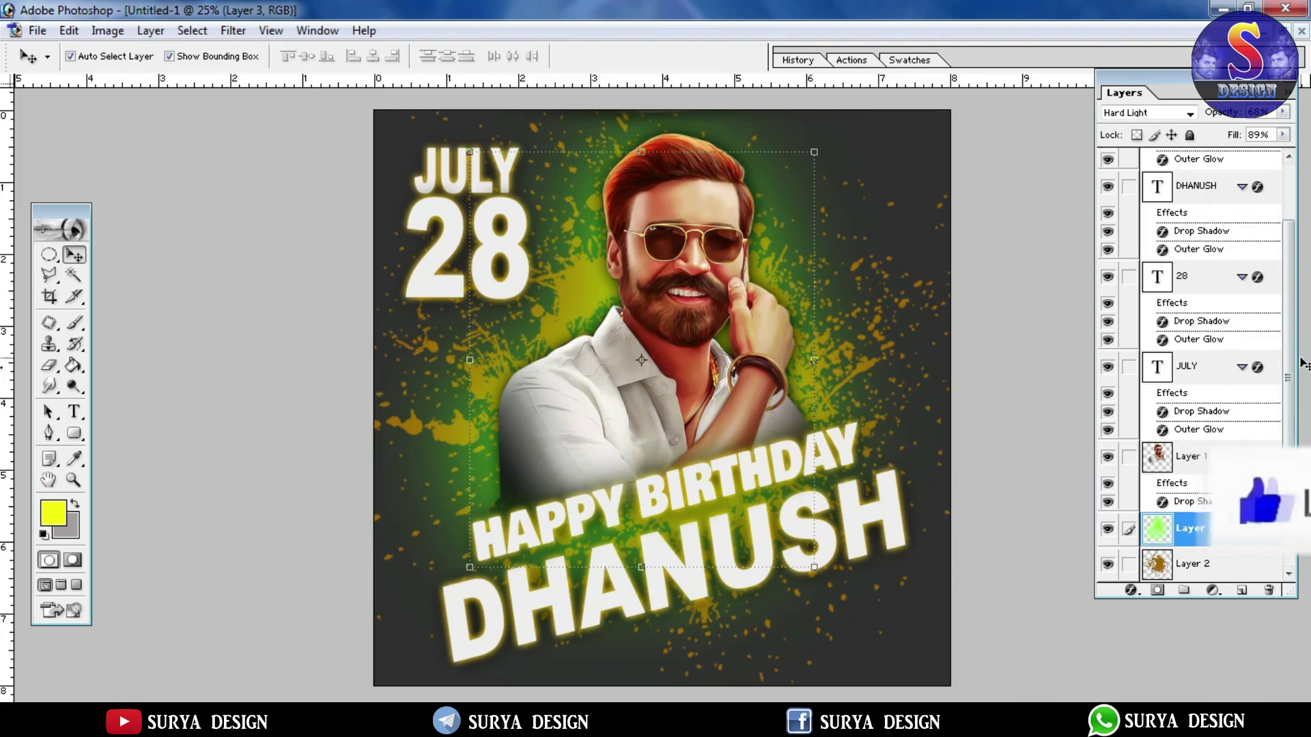
{"action": "scroll", "coordinate": [1246, 207], "scroll_direction": "up", "scroll_amount": 2}
Step: Add a Hue/Saturation adjustment layer above HAPPY BIRTHDAY with Saturation set to +15
{"action": "left_click", "coordinate": [1195, 163]}
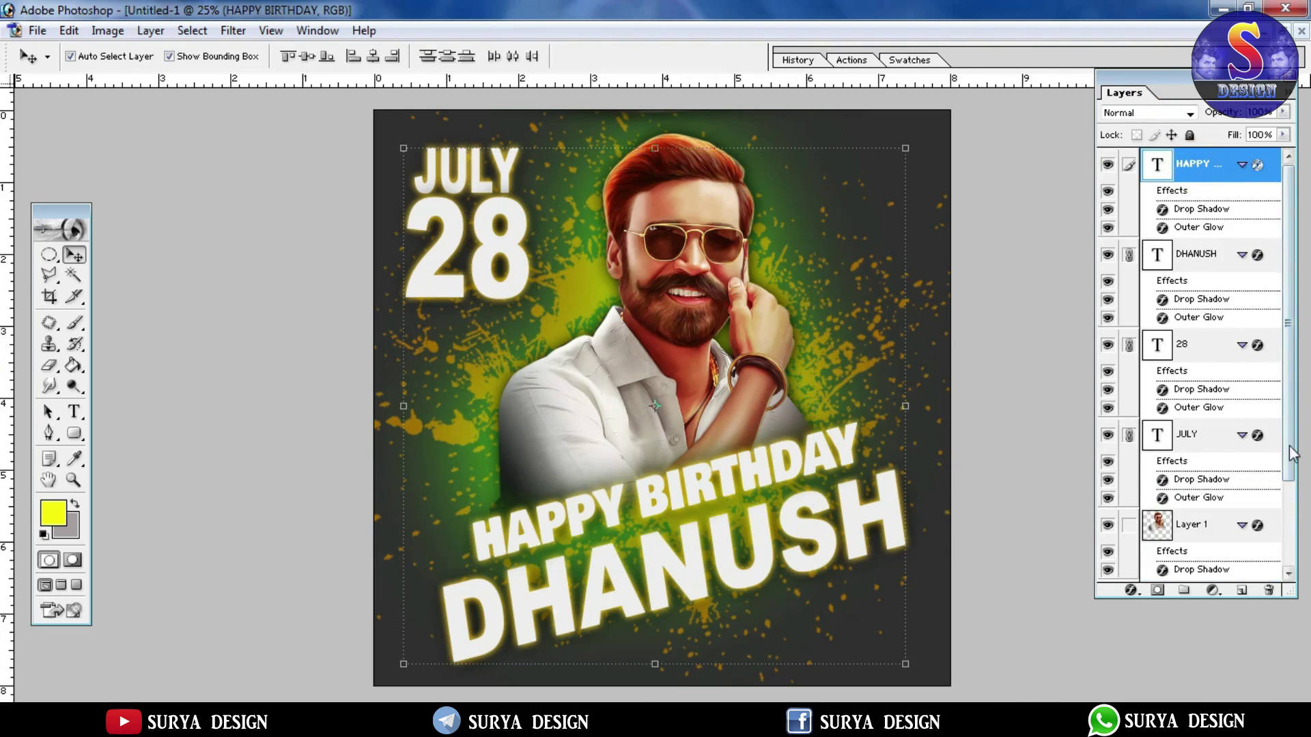
{"action": "left_click", "coordinate": [1209, 591]}
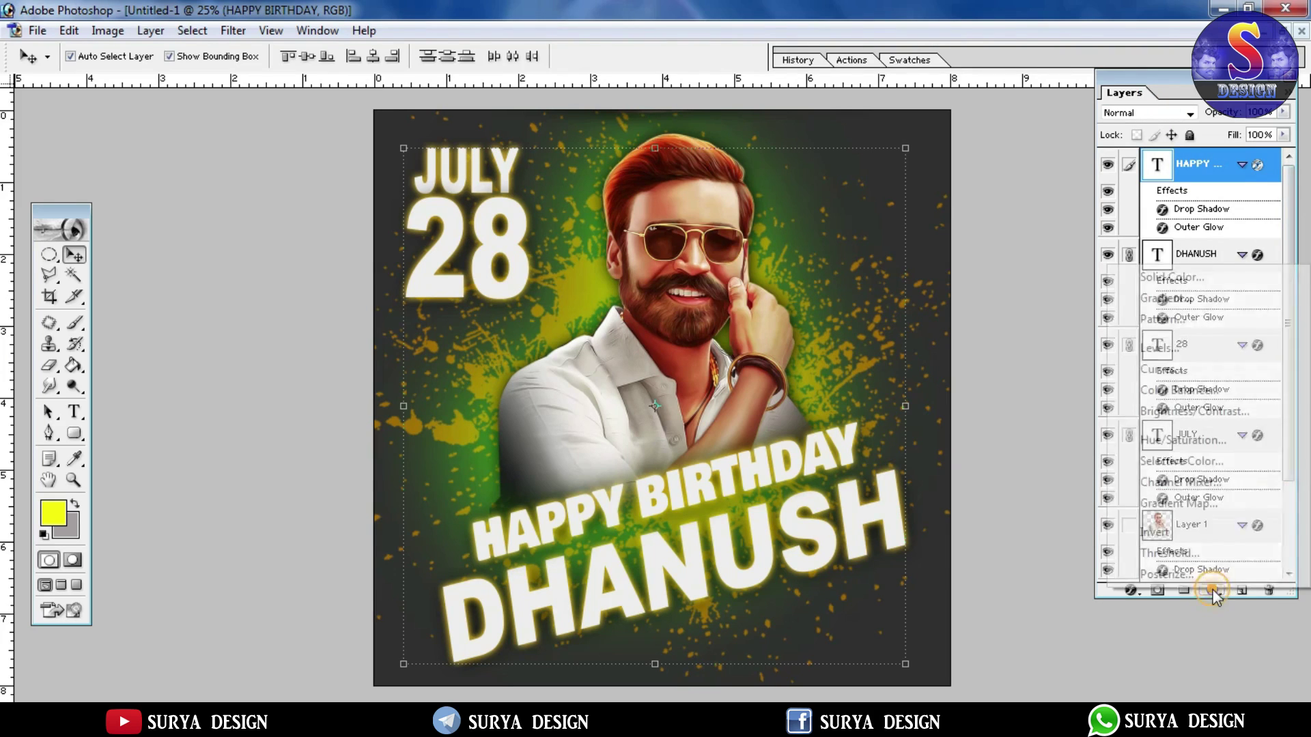
{"action": "left_click", "coordinate": [1184, 440]}
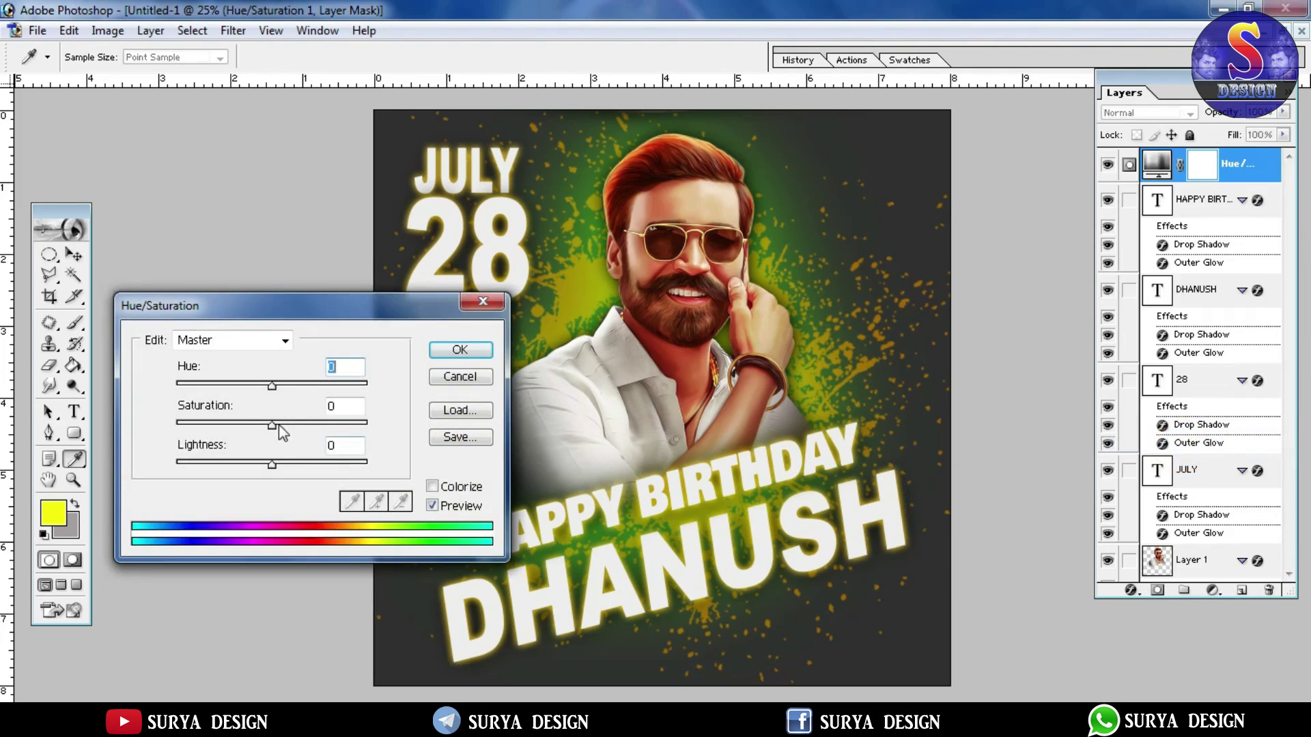
{"action": "left_click_drag", "start_coordinate": [278, 425], "coordinate": [306, 425]}
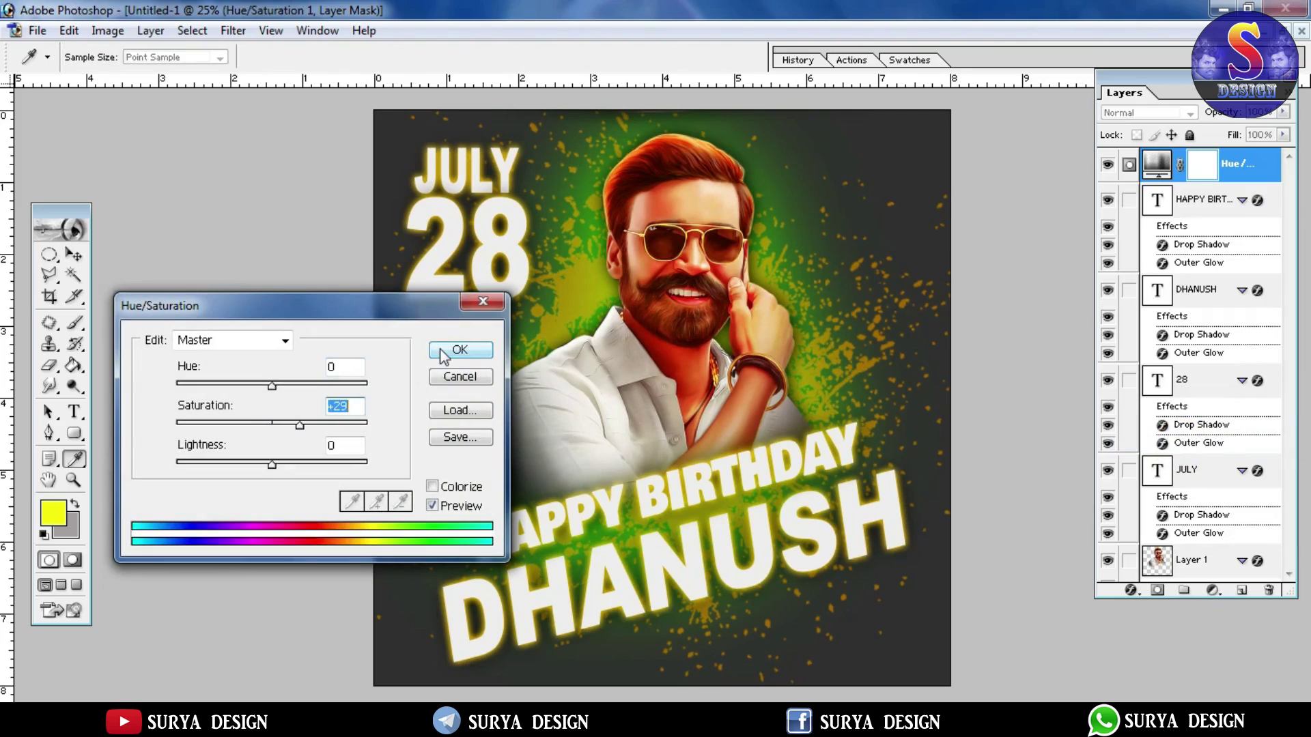
{"action": "left_click_drag", "start_coordinate": [298, 428], "coordinate": [286, 428]}
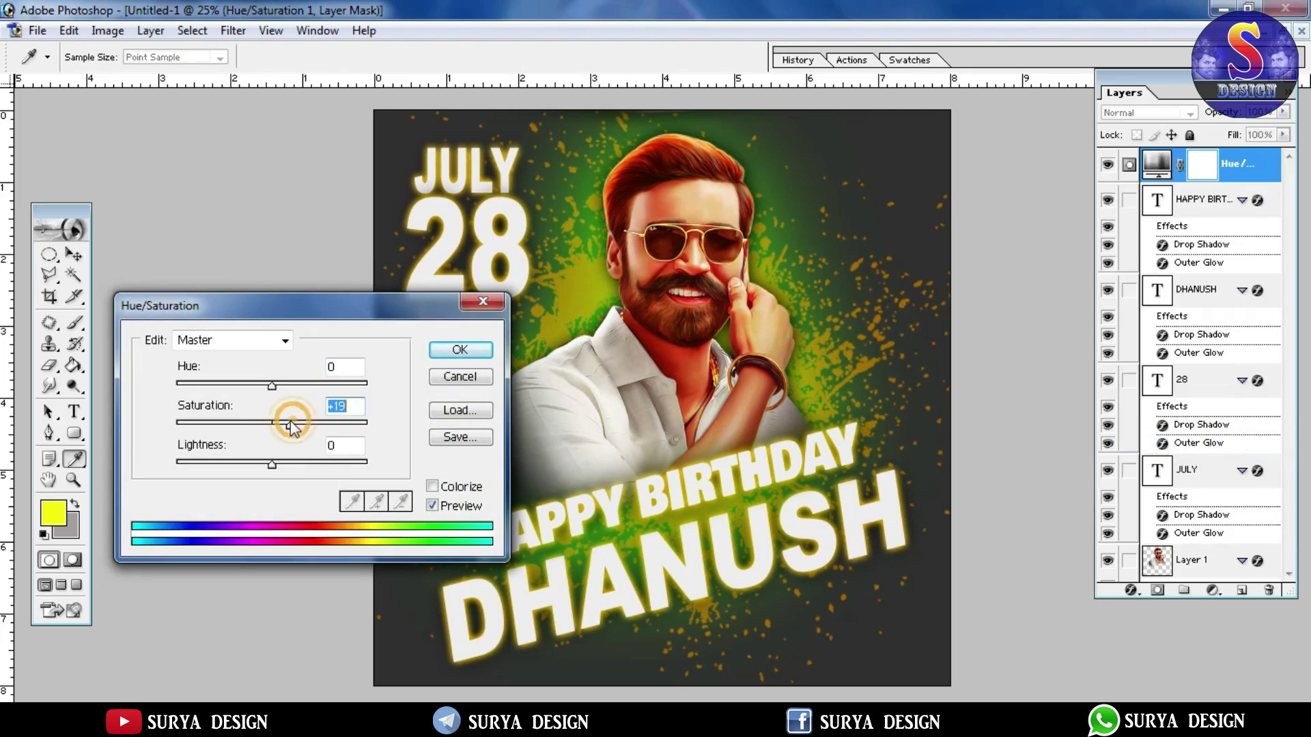
{"action": "left_click", "coordinate": [460, 350]}
{"action": "key", "text": "v"}
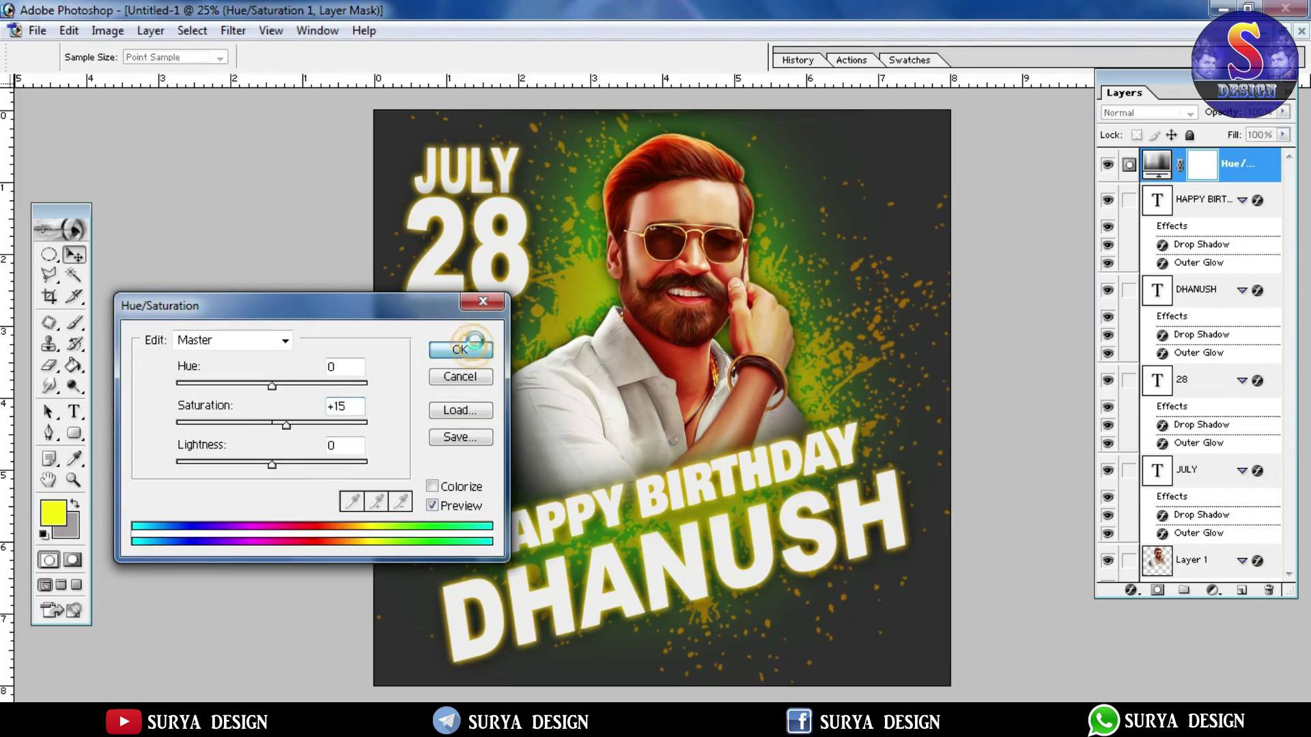
Step: Create a new top layer and fill it solid black with the Paint Bucket
{"action": "left_click", "coordinate": [1242, 590]}
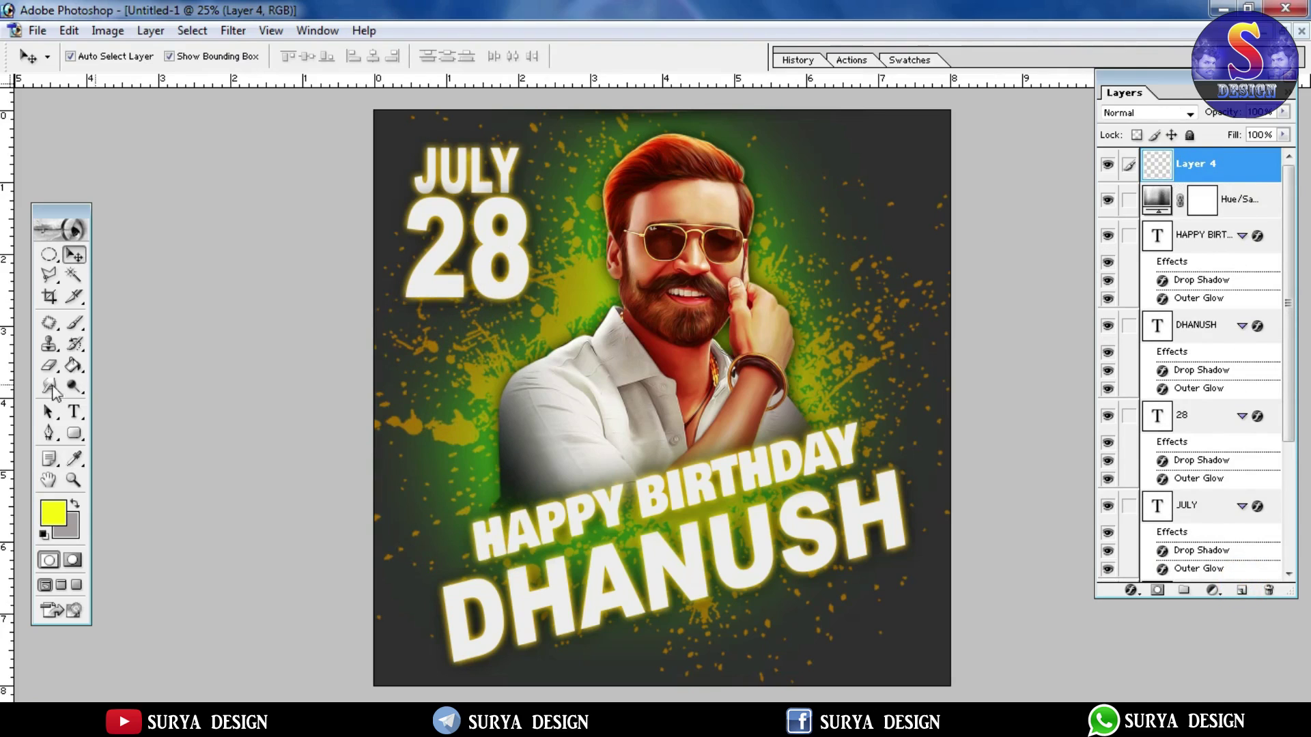
{"action": "left_click", "coordinate": [74, 365]}
{"action": "left_click", "coordinate": [49, 508]}
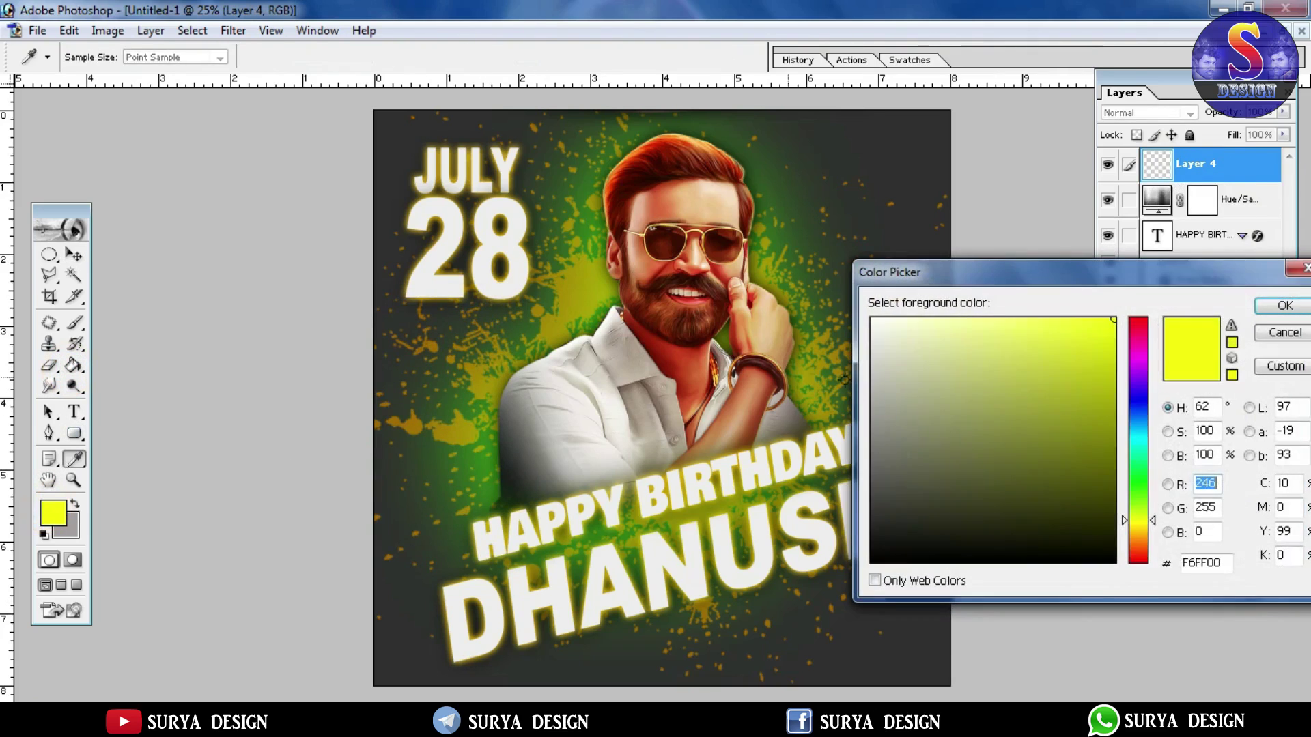
{"action": "left_click_drag", "start_coordinate": [893, 408], "coordinate": [778, 676]}
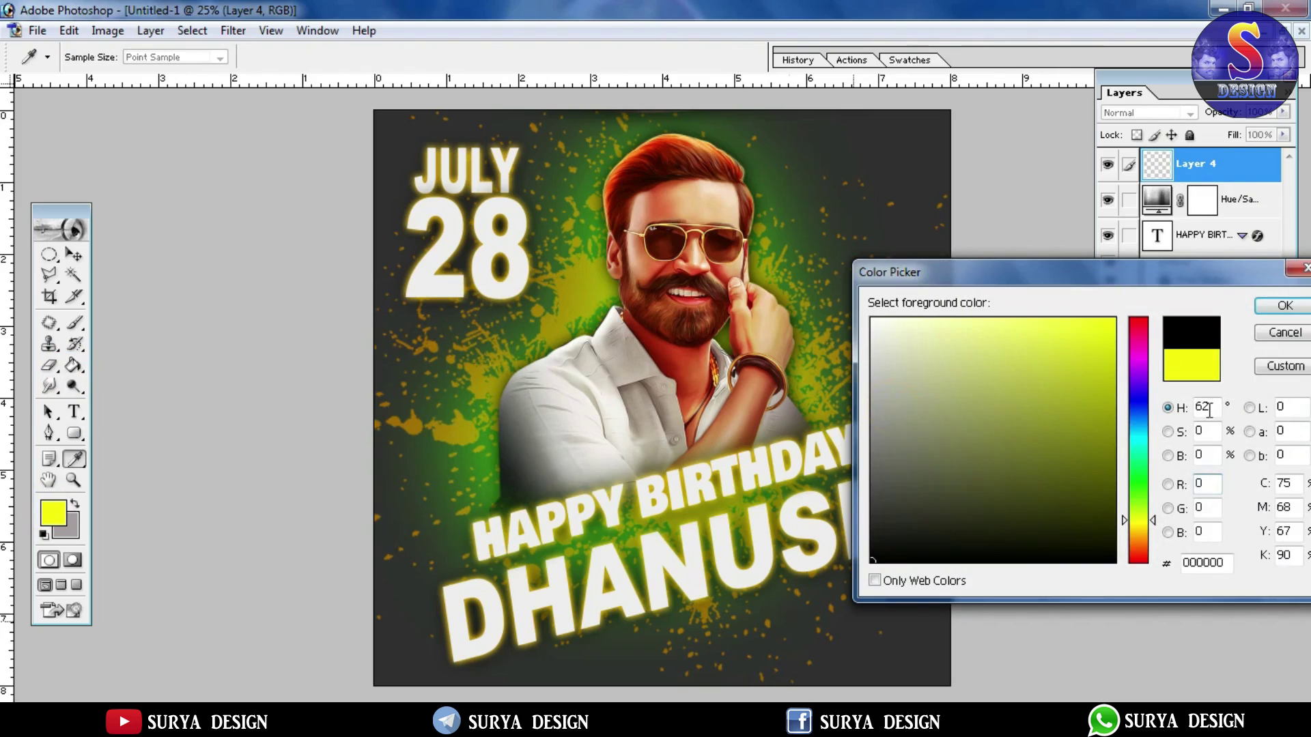
{"action": "left_click", "coordinate": [1274, 304]}
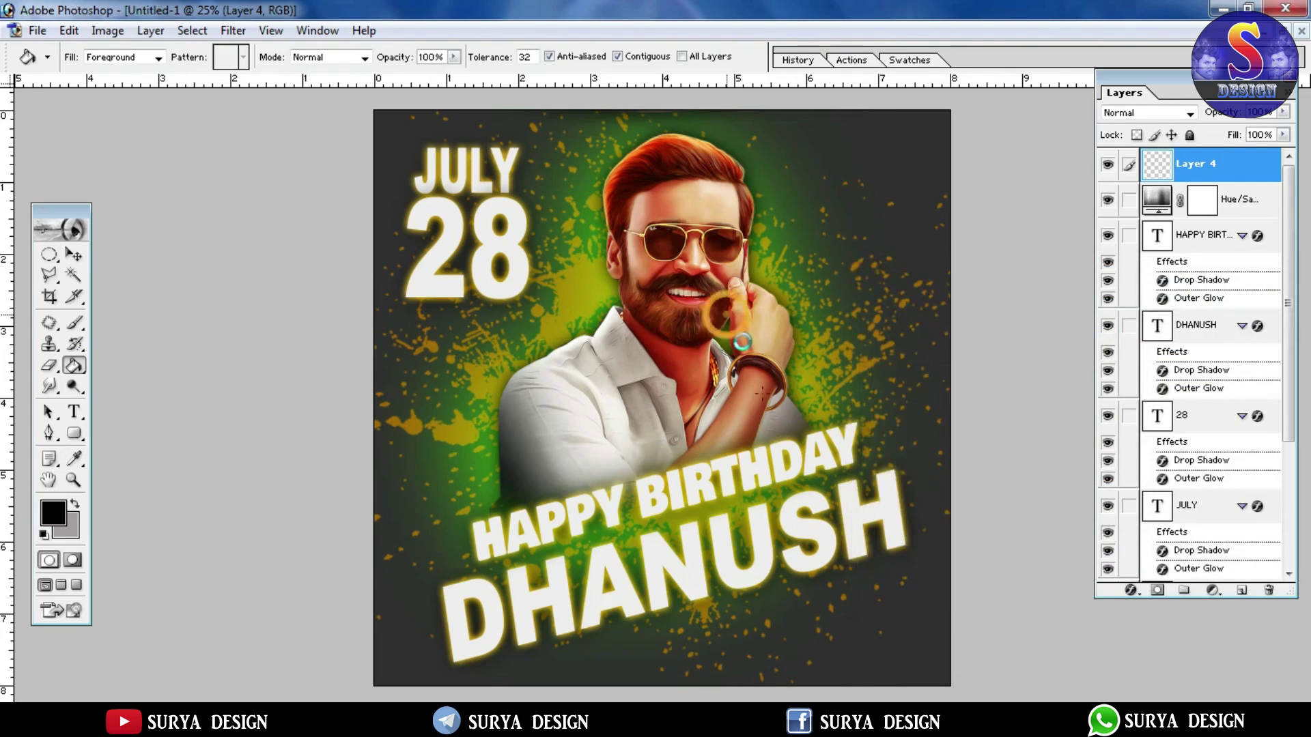
{"action": "left_click", "coordinate": [724, 314]}
{"action": "left_click", "coordinate": [49, 365]}
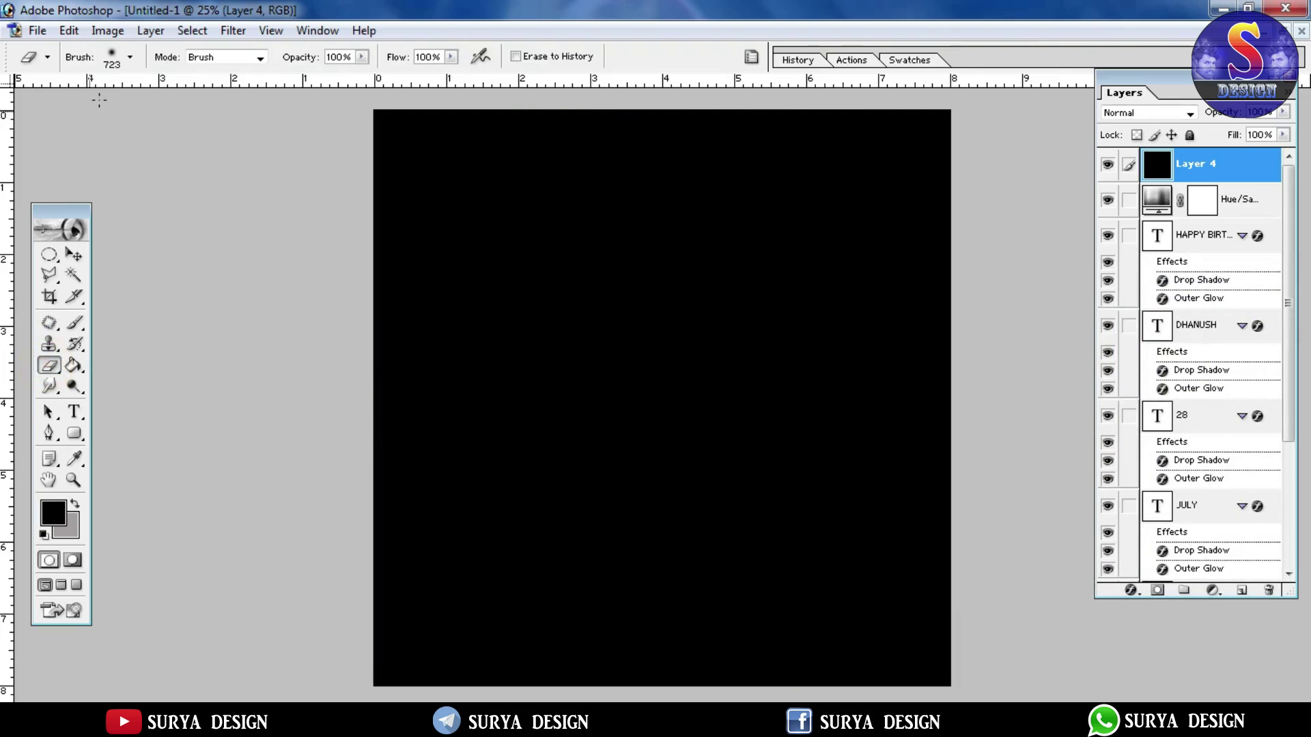
Step: Erase a soft hole at the poster centre with a 1255 px eraser
{"action": "left_click", "coordinate": [129, 57]}
{"action": "left_click_drag", "start_coordinate": [193, 106], "coordinate": [202, 105]}
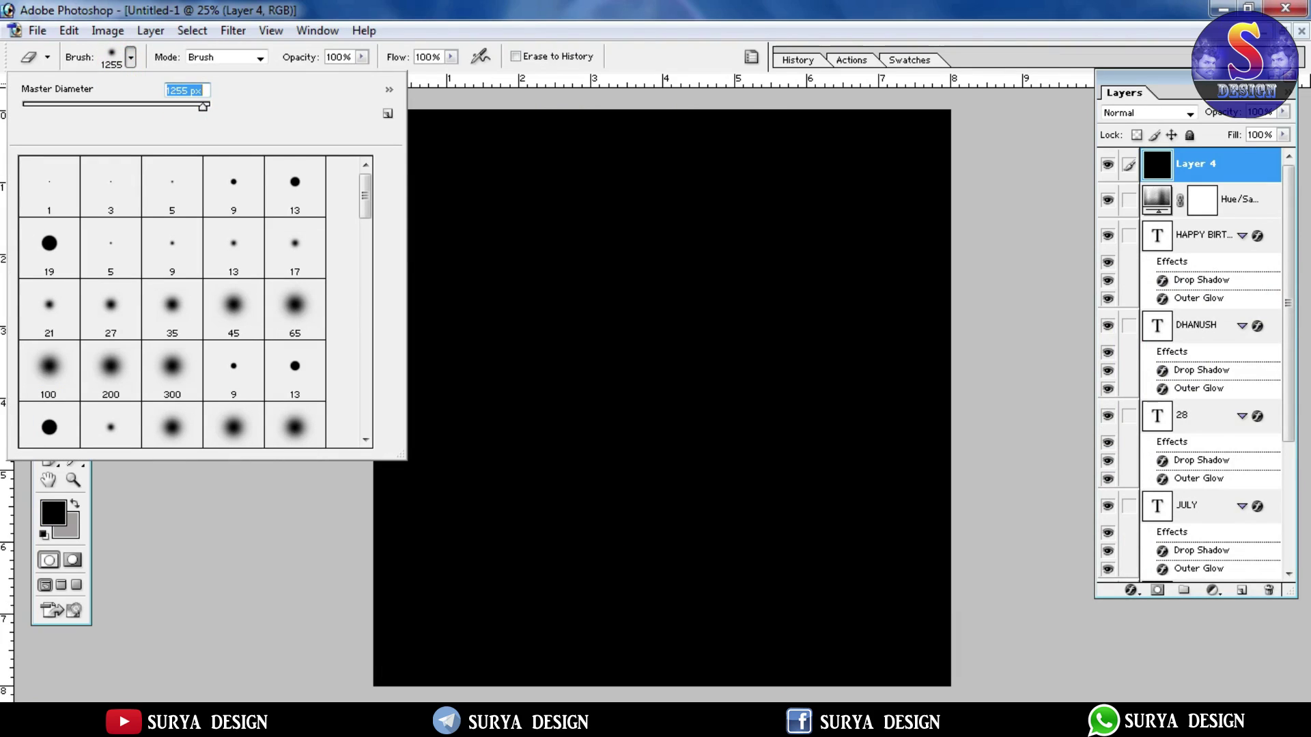
{"action": "left_click", "coordinate": [672, 390]}
{"action": "left_click", "coordinate": [673, 389]}
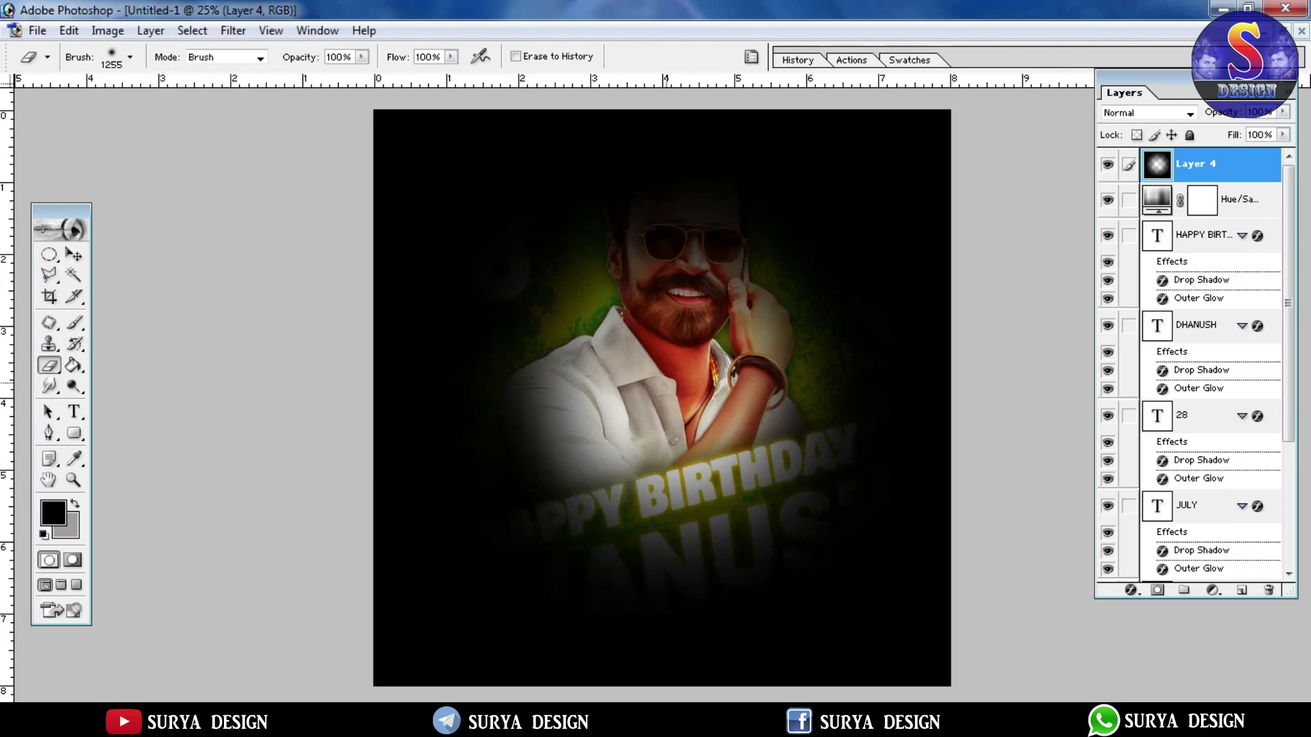
Step: Enlarge the eraser to 2500 px and erase more of the central black overlay
{"action": "left_click", "coordinate": [111, 61]}
{"action": "left_click_drag", "start_coordinate": [202, 106], "coordinate": [218, 107]}
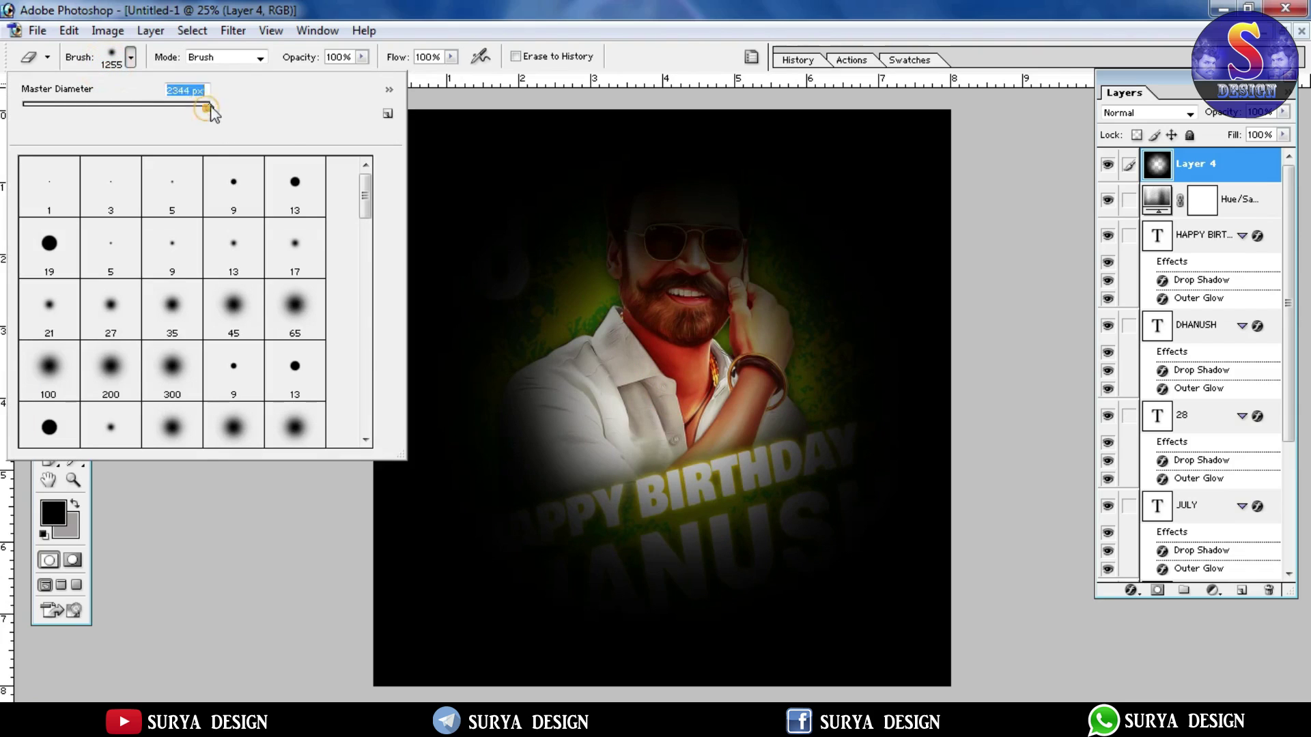
{"action": "left_click", "coordinate": [684, 377]}
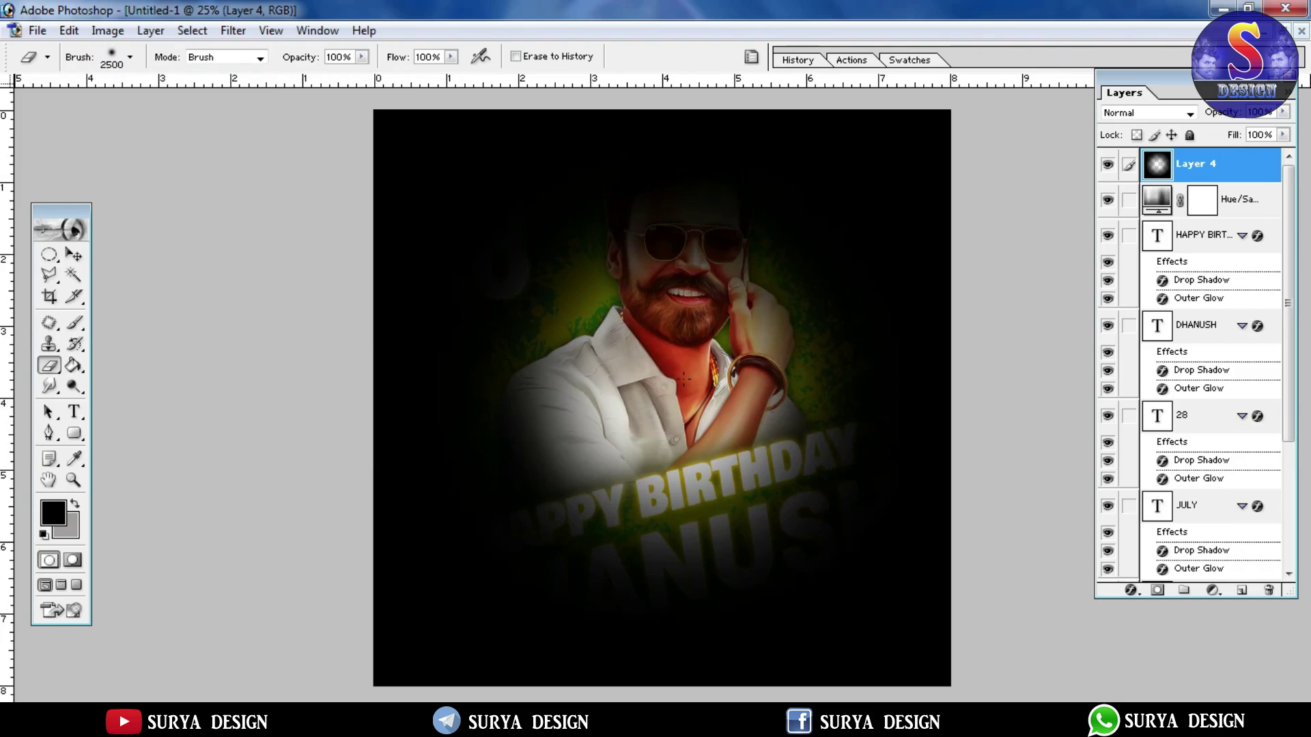
{"action": "left_click", "coordinate": [683, 378]}
{"action": "left_click", "coordinate": [683, 378]}
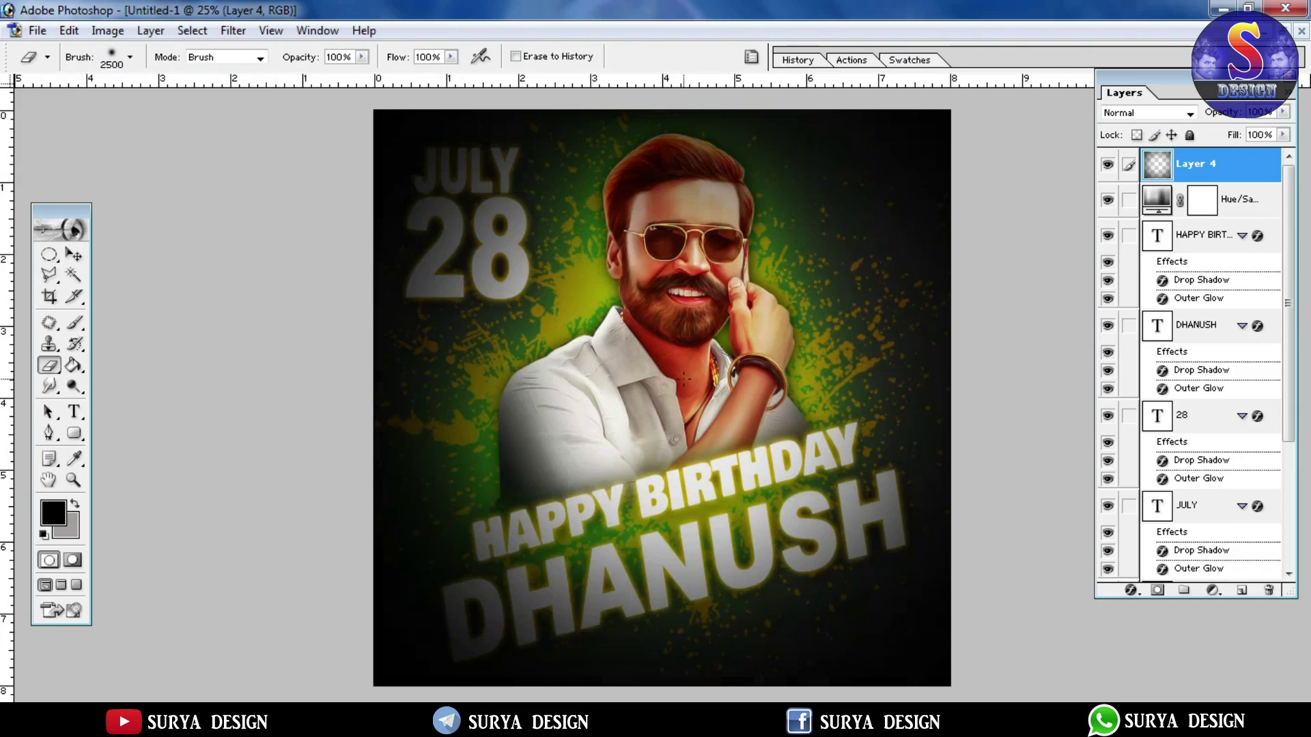
Step: Erase the darkness around 28 and the face with a 465 px eraser
{"action": "left_click", "coordinate": [116, 54]}
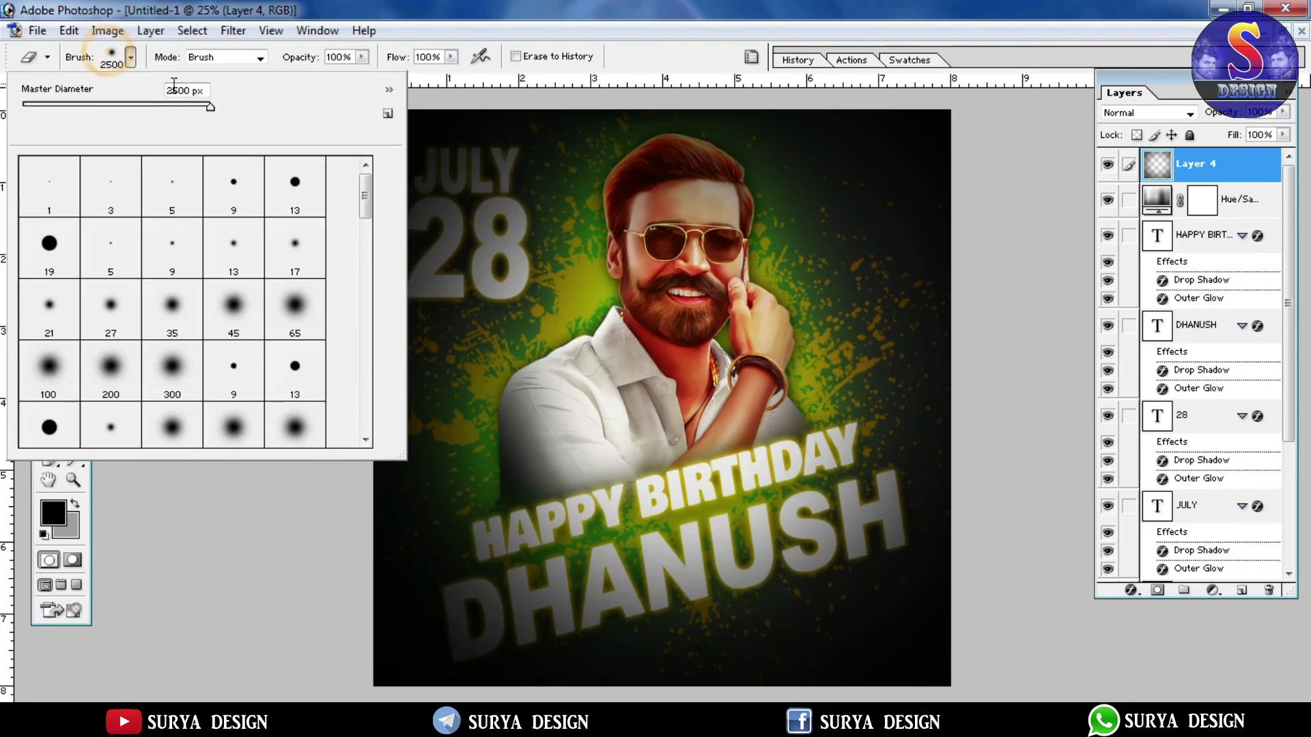
{"action": "left_click_drag", "start_coordinate": [218, 107], "coordinate": [187, 106]}
{"action": "key", "text": "Return"}
{"action": "left_click_drag", "start_coordinate": [566, 242], "coordinate": [517, 237]}
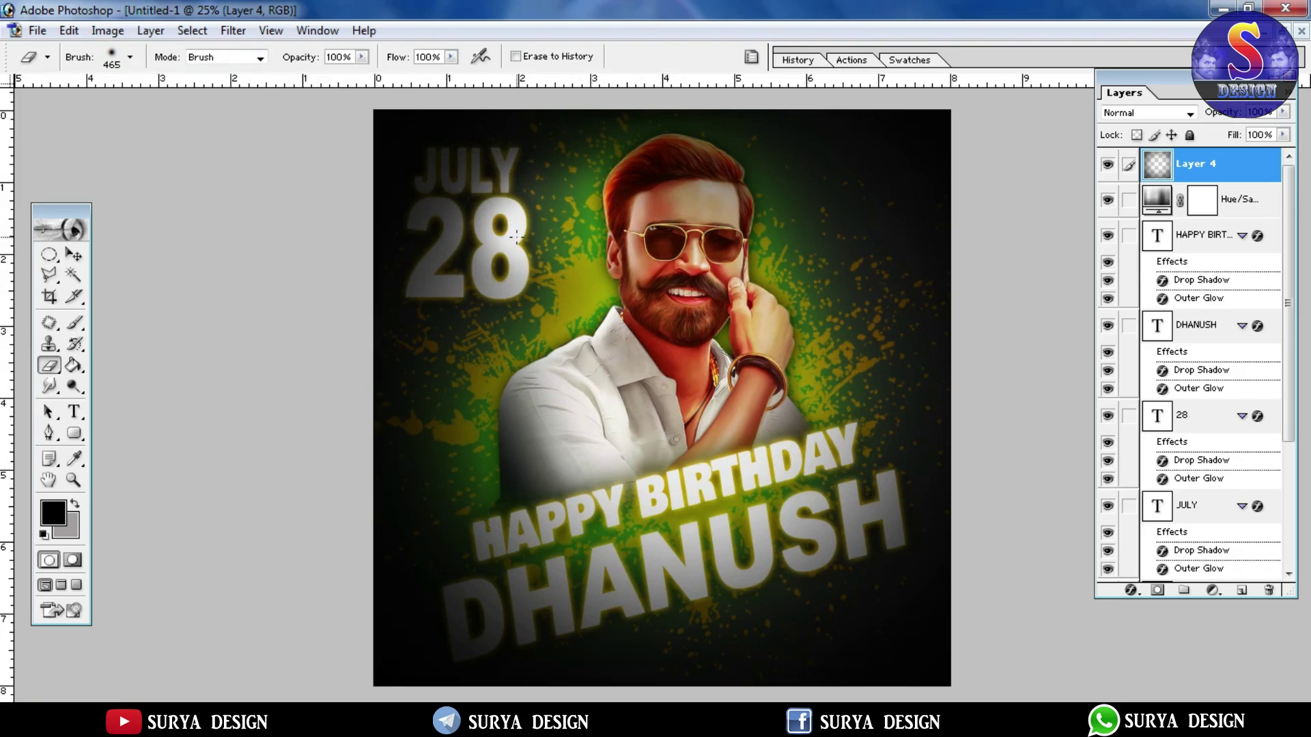
Step: Clear darkness around the face, 28 and DHANUSH with a 2500 px eraser
{"action": "left_click", "coordinate": [130, 57]}
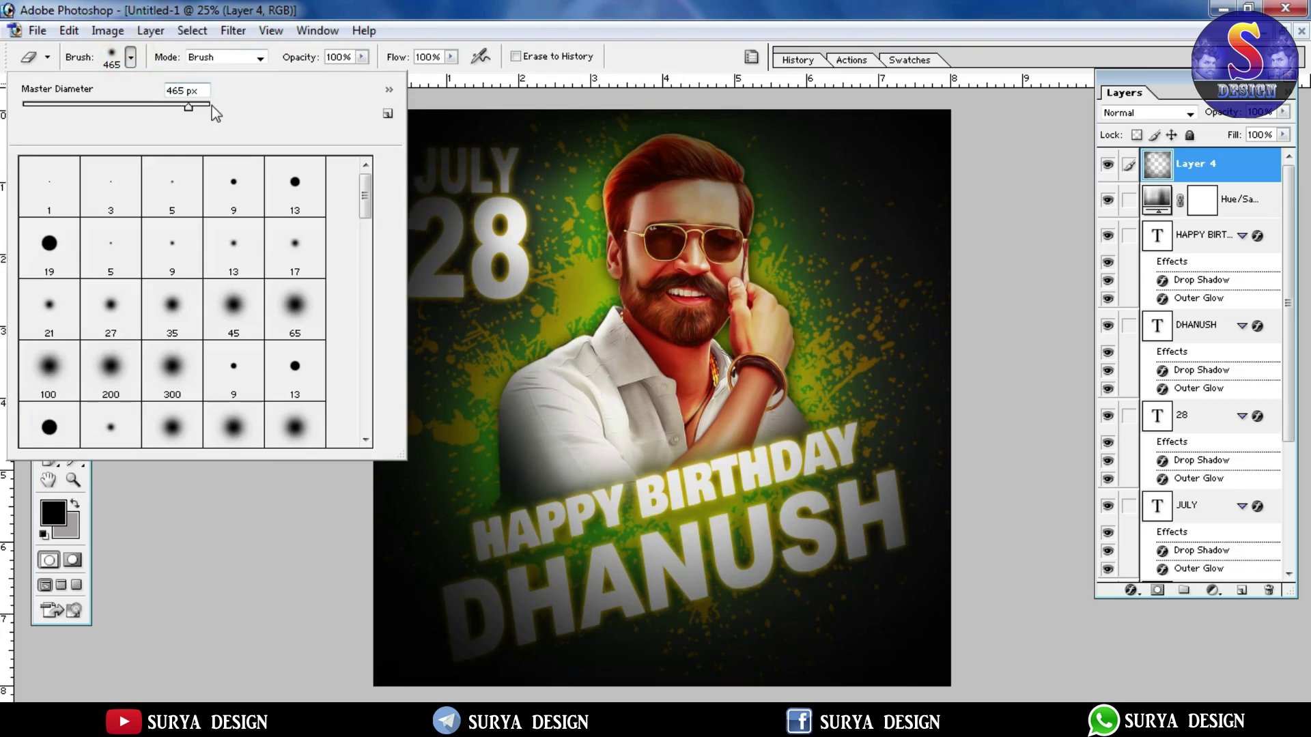
{"action": "left_click_drag", "start_coordinate": [188, 107], "coordinate": [211, 106]}
{"action": "key", "text": "Return"}
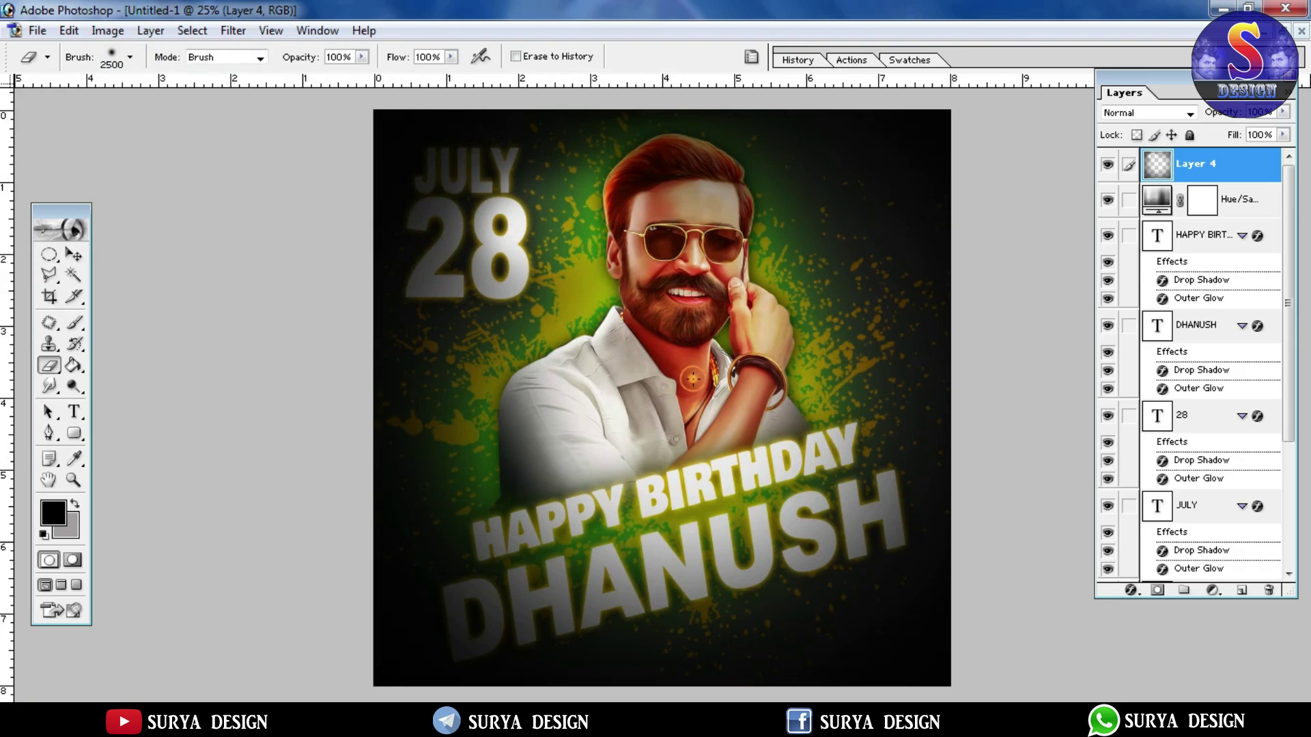
{"action": "left_click", "coordinate": [693, 379]}
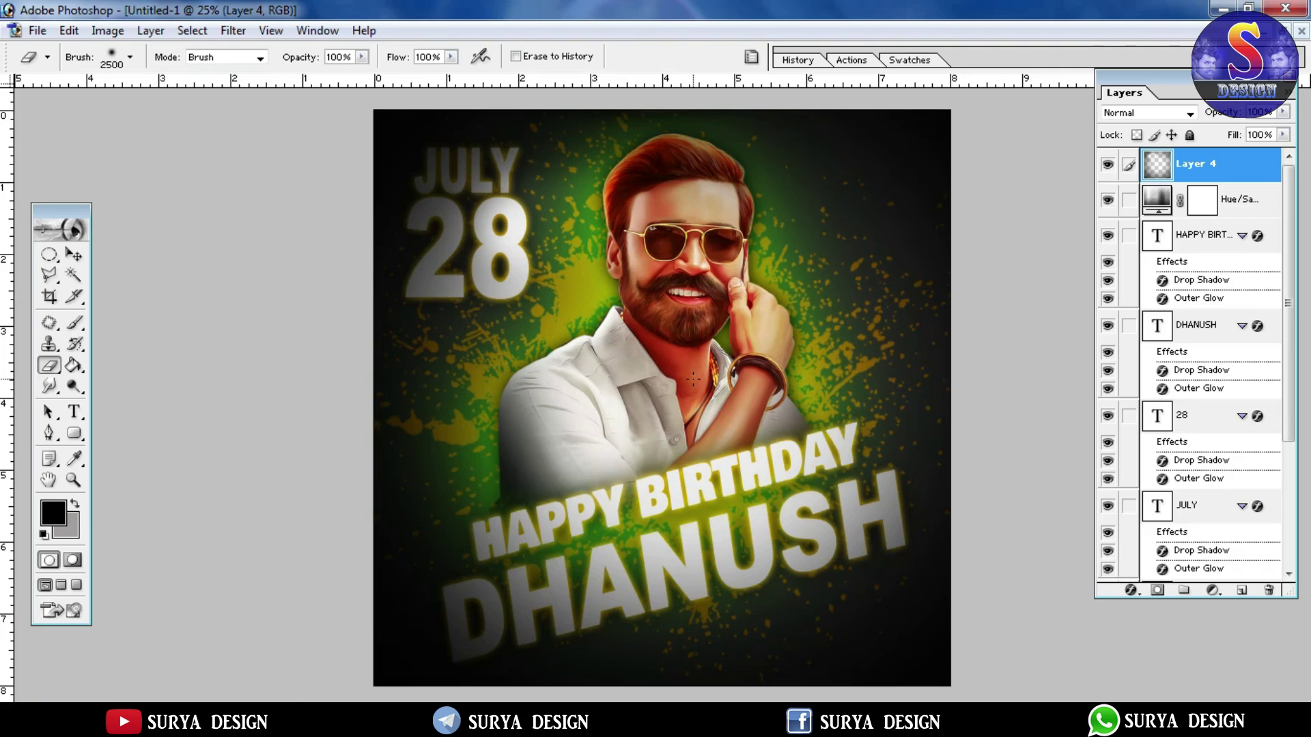
{"action": "left_click", "coordinate": [693, 379]}
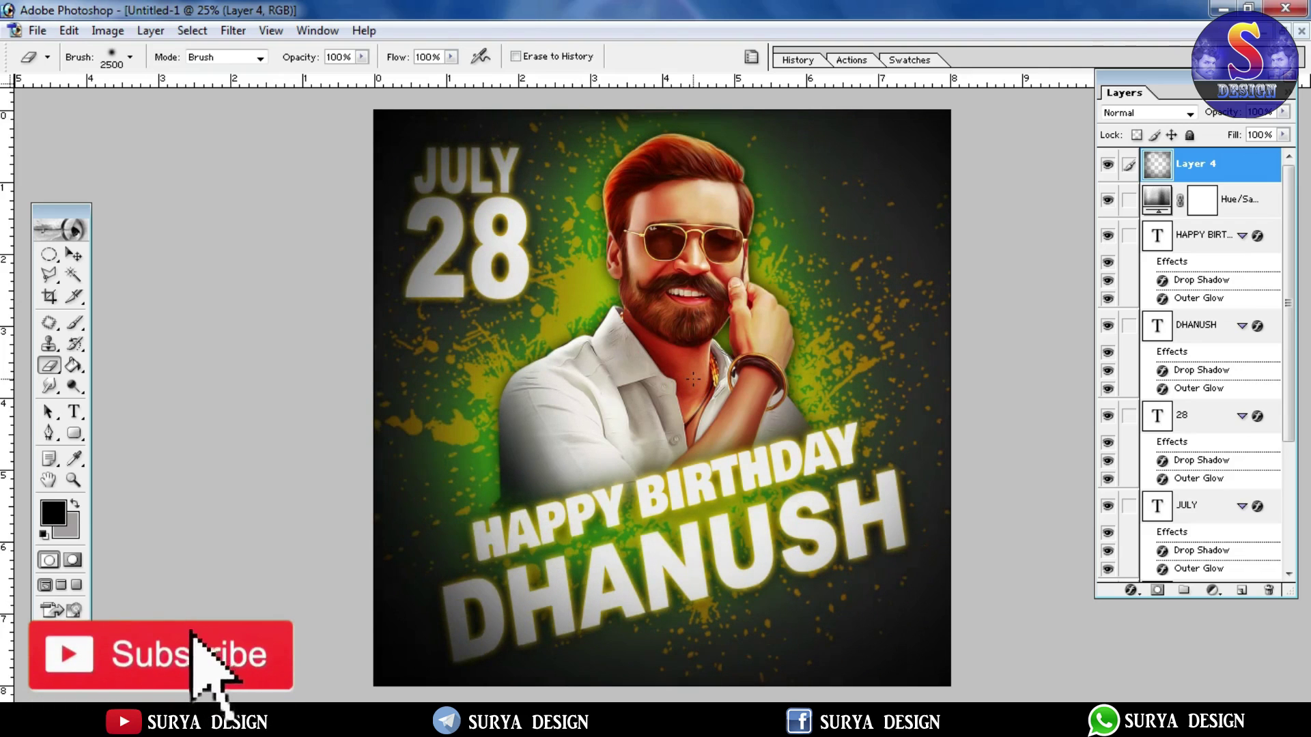
{"action": "left_click", "coordinate": [693, 379]}
{"action": "left_click", "coordinate": [693, 379]}
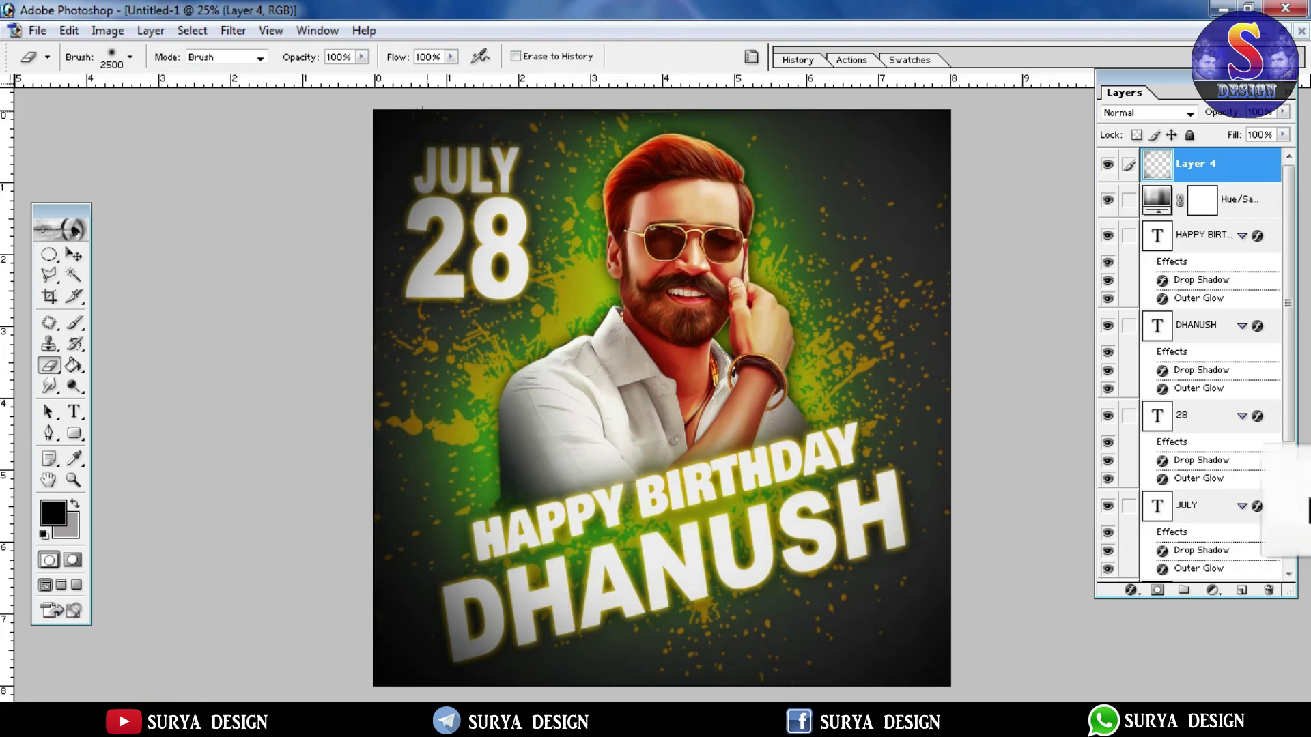
Step: Clear darkness around HAPPY, DHANUSH's D and JULY 28 with a 424 px eraser
{"action": "left_click", "coordinate": [130, 57]}
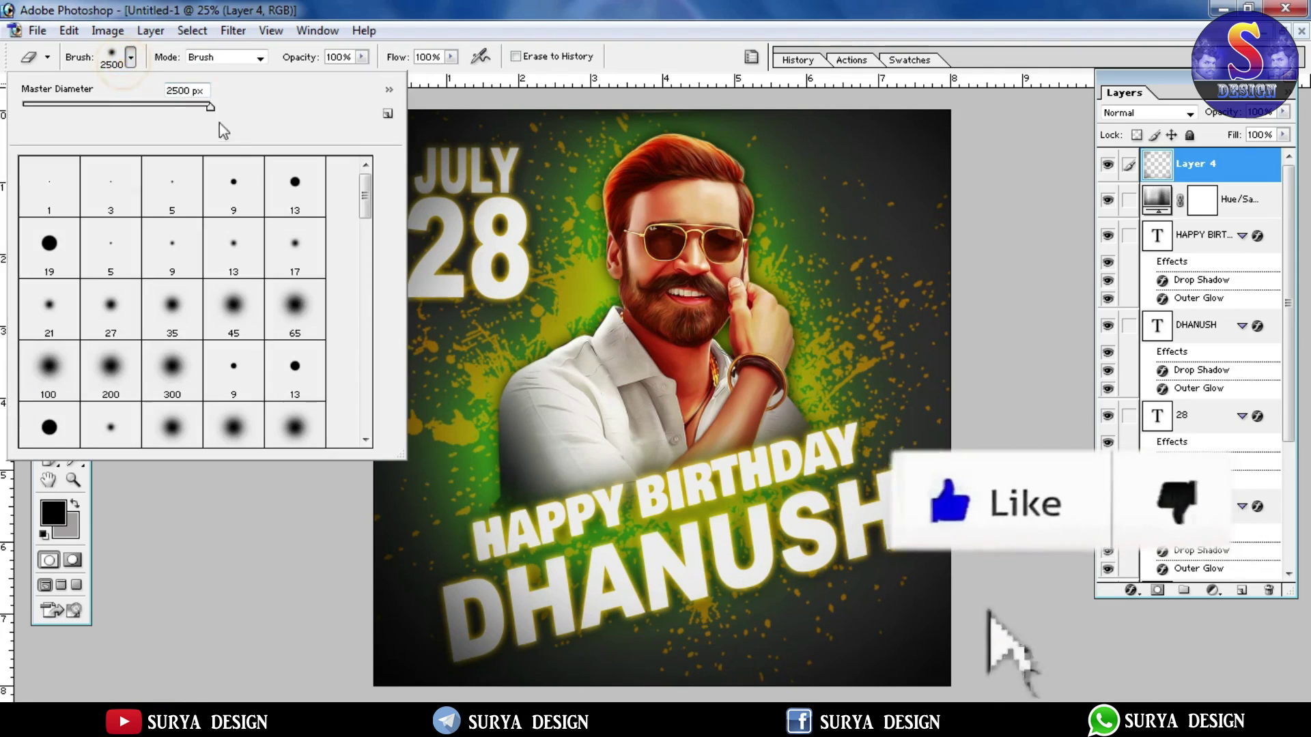
{"action": "double_click", "coordinate": [184, 90]}
{"action": "type", "text": "424"}
{"action": "key", "text": "Return"}
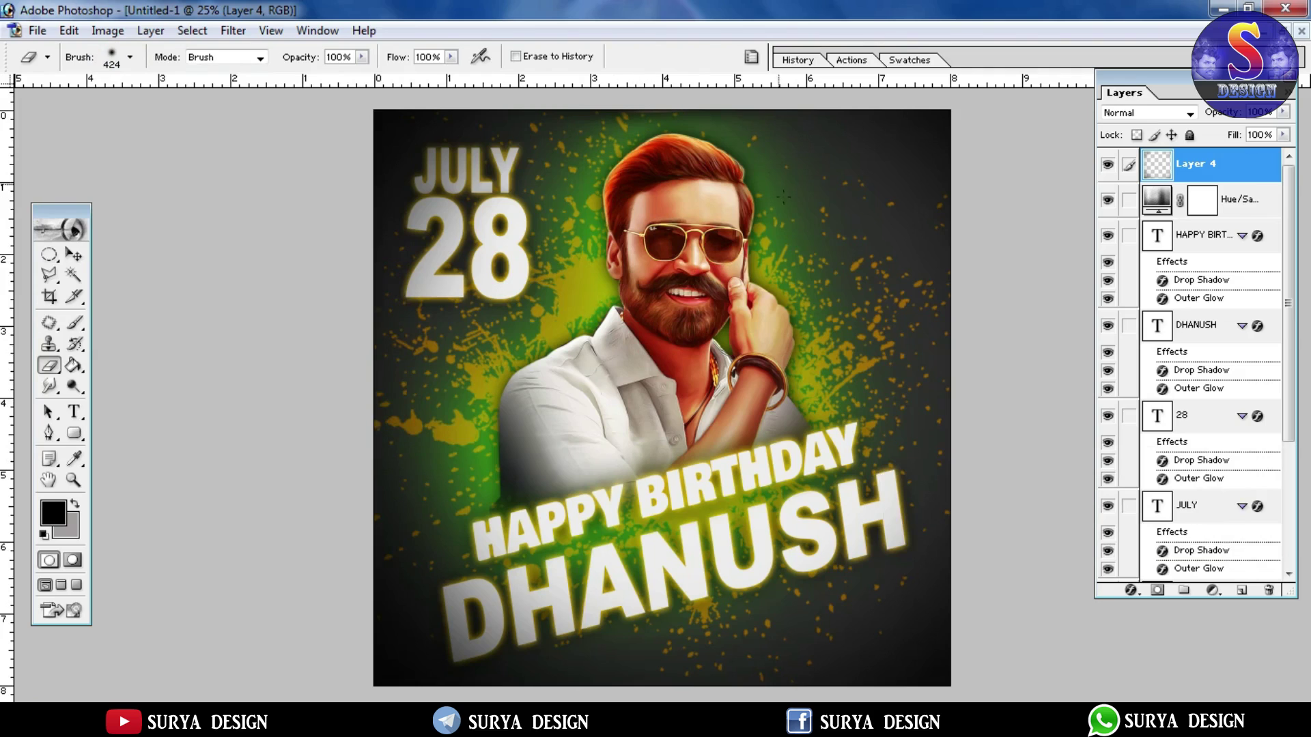
{"action": "left_click_drag", "start_coordinate": [558, 521], "coordinate": [460, 623]}
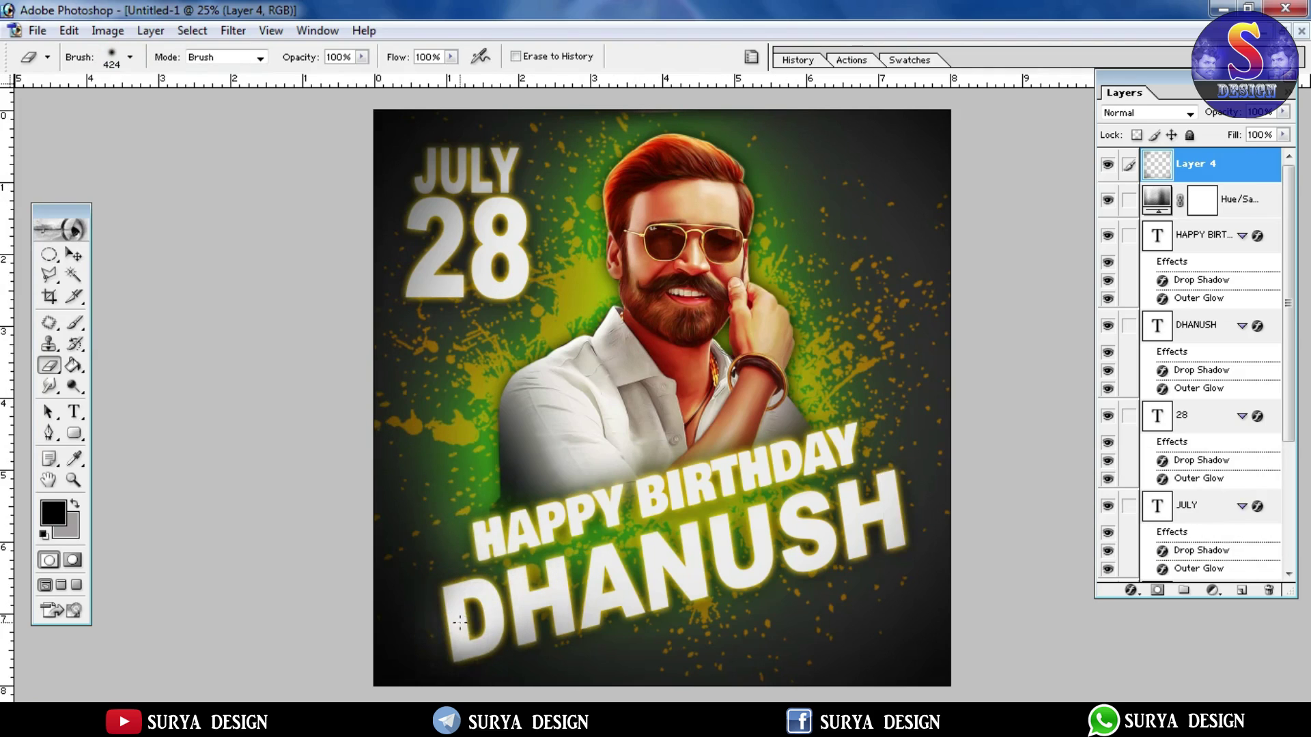
{"action": "left_click_drag", "start_coordinate": [522, 272], "coordinate": [464, 311]}
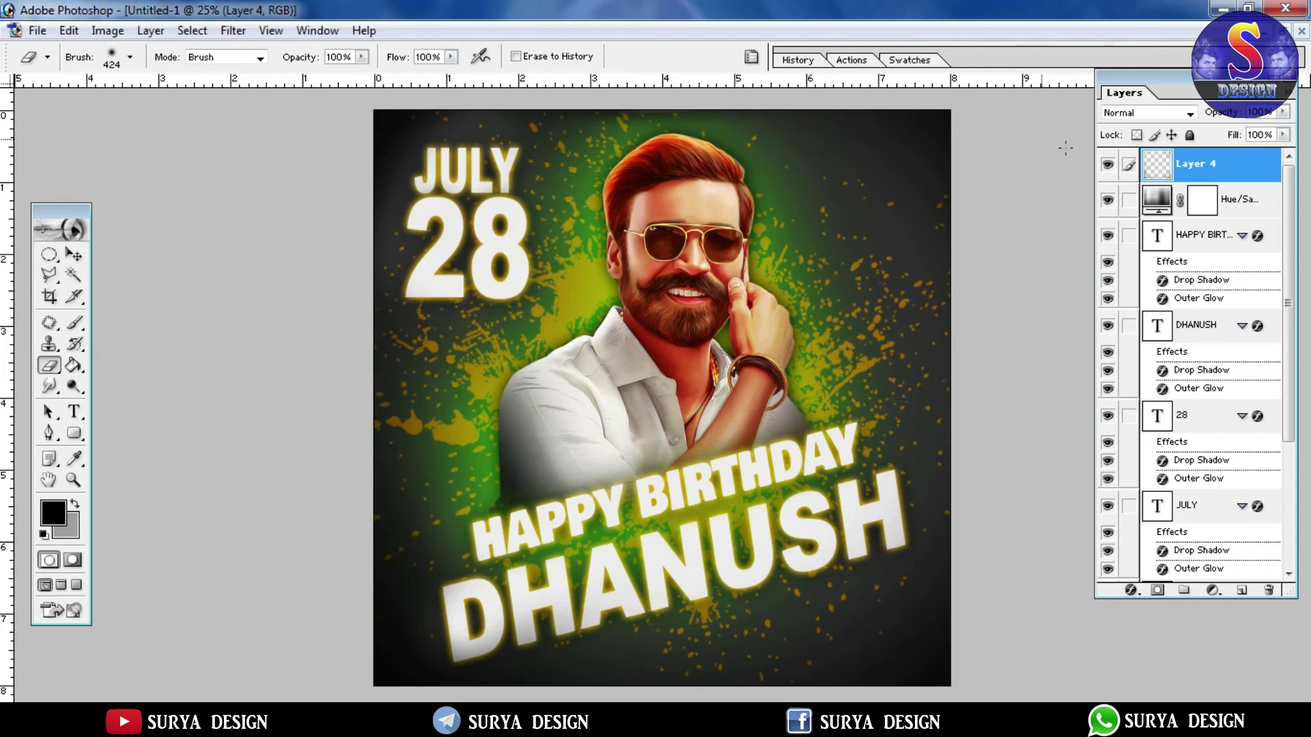
{"action": "left_click", "coordinate": [1106, 166]}
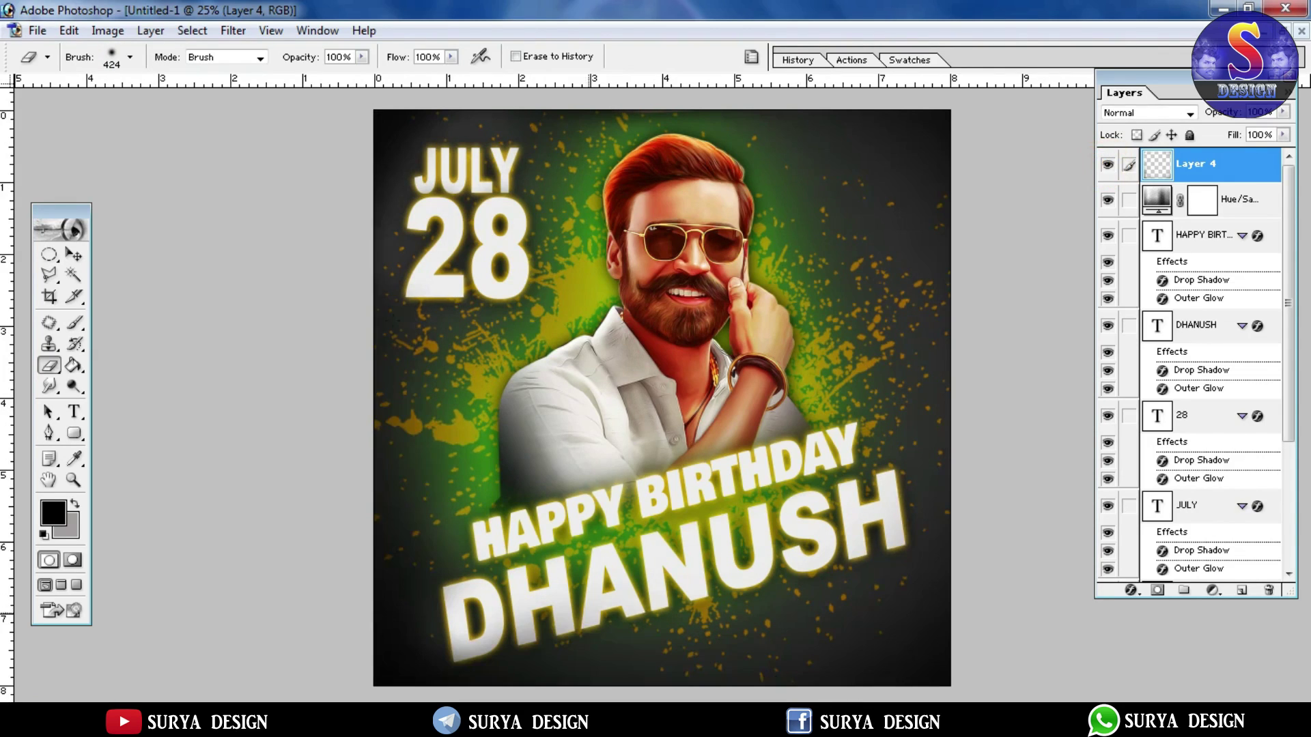